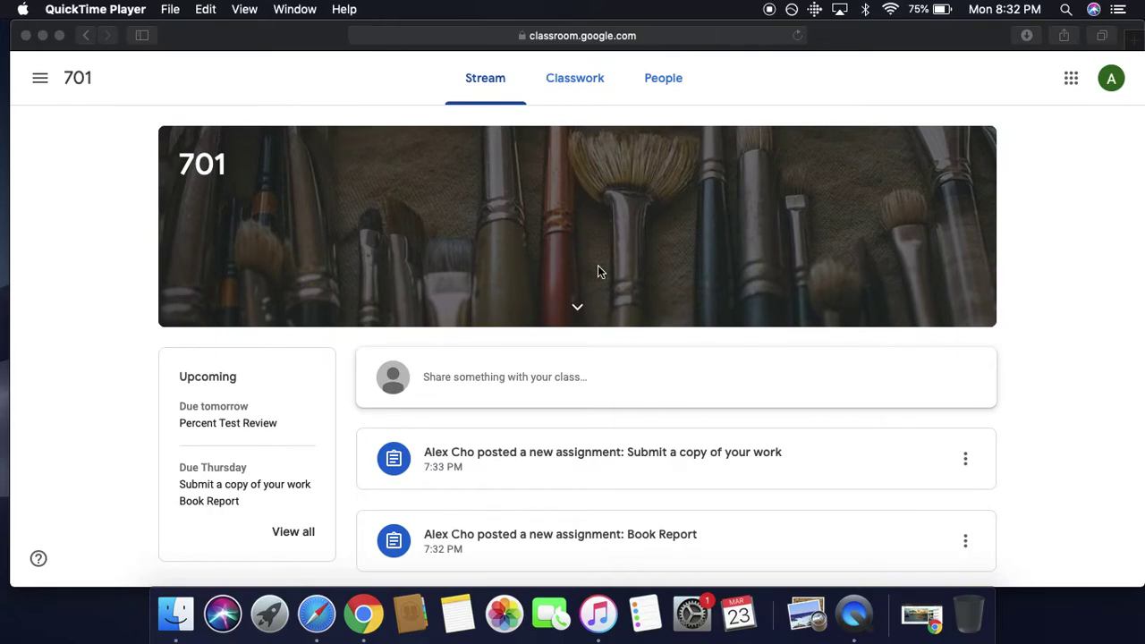
Step: Open the "Submit a copy of your work" assignment from the class stream
scroll(599, 269, down, 2)
scroll(600, 265, up, 2)
click(599, 461)
click(599, 461)
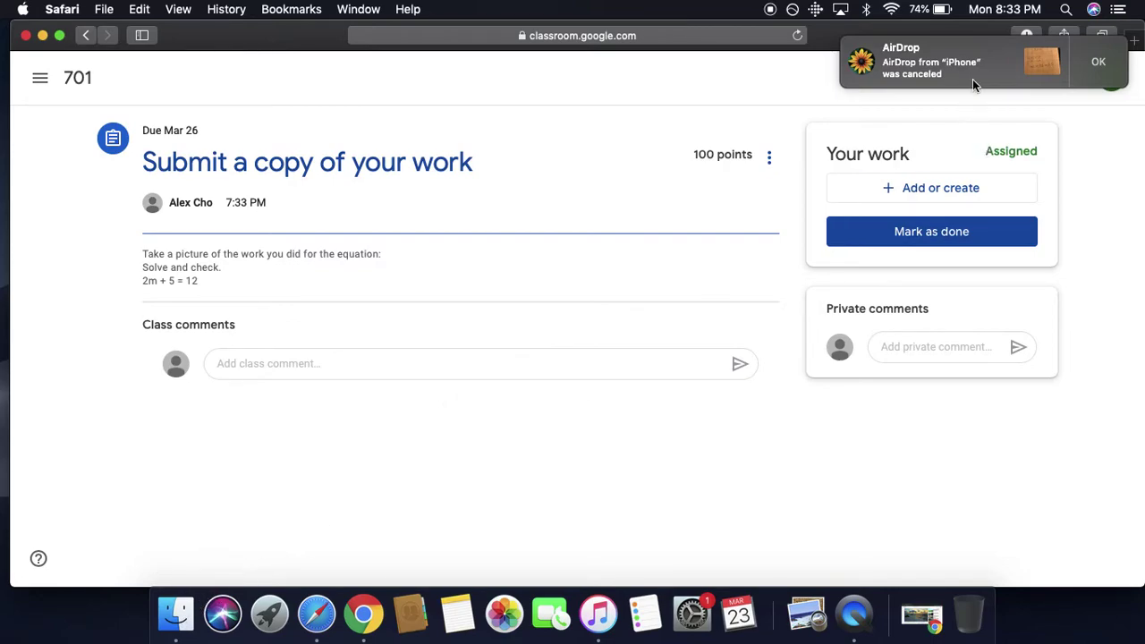
Step: View IMG_3596.JPG from the Downloads folder, close it and the folder window, and dismiss the AirDrop notification
click(176, 614)
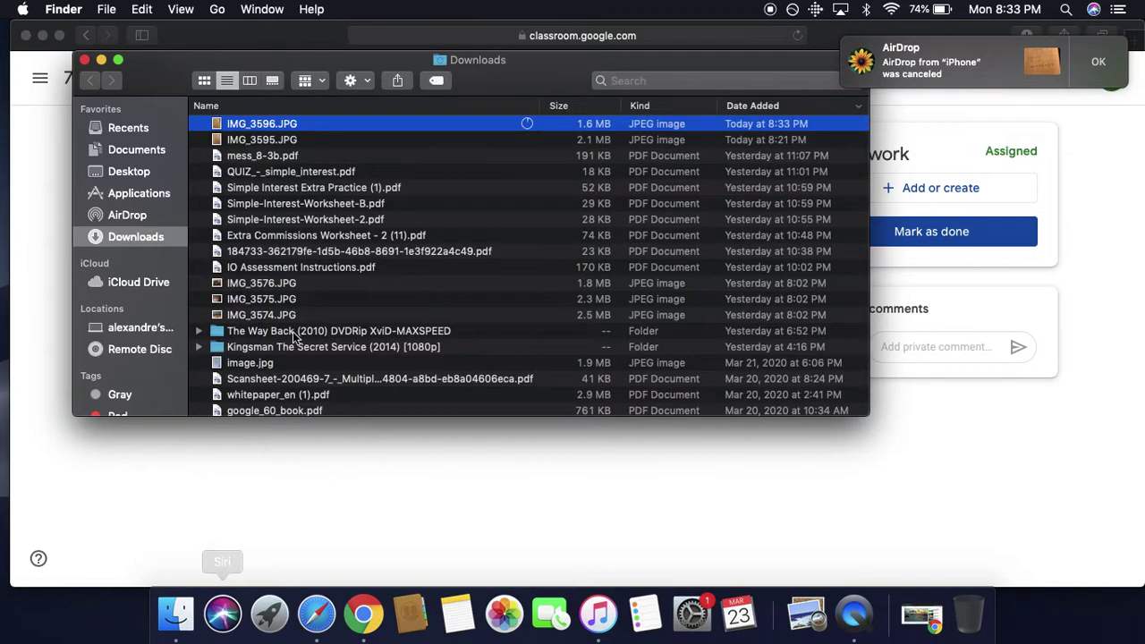
double_click(266, 125)
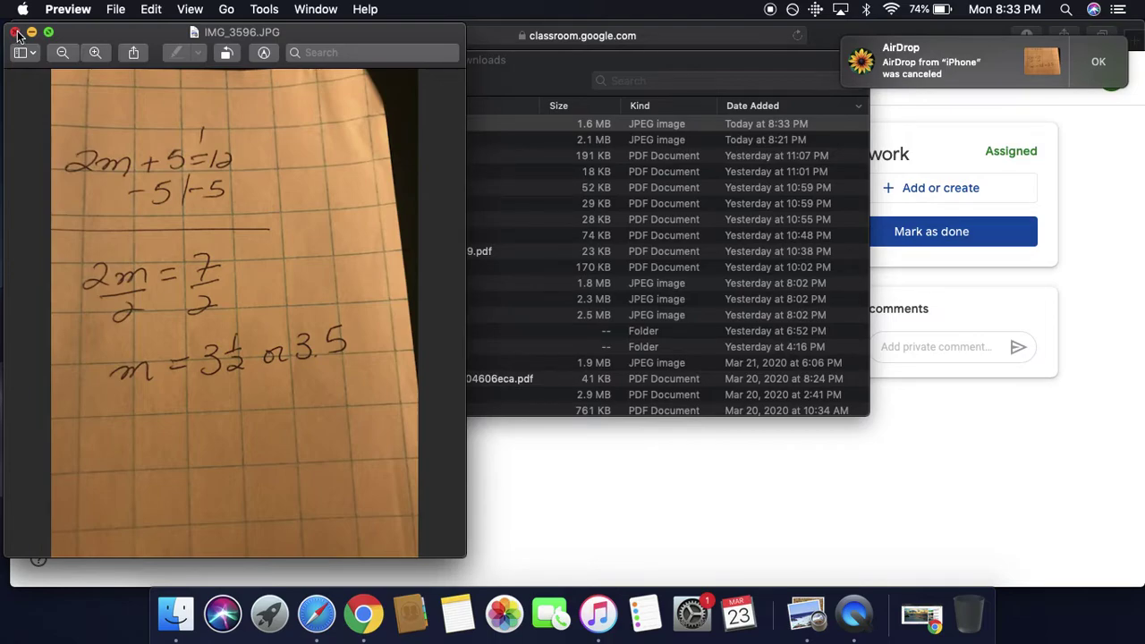
click(17, 34)
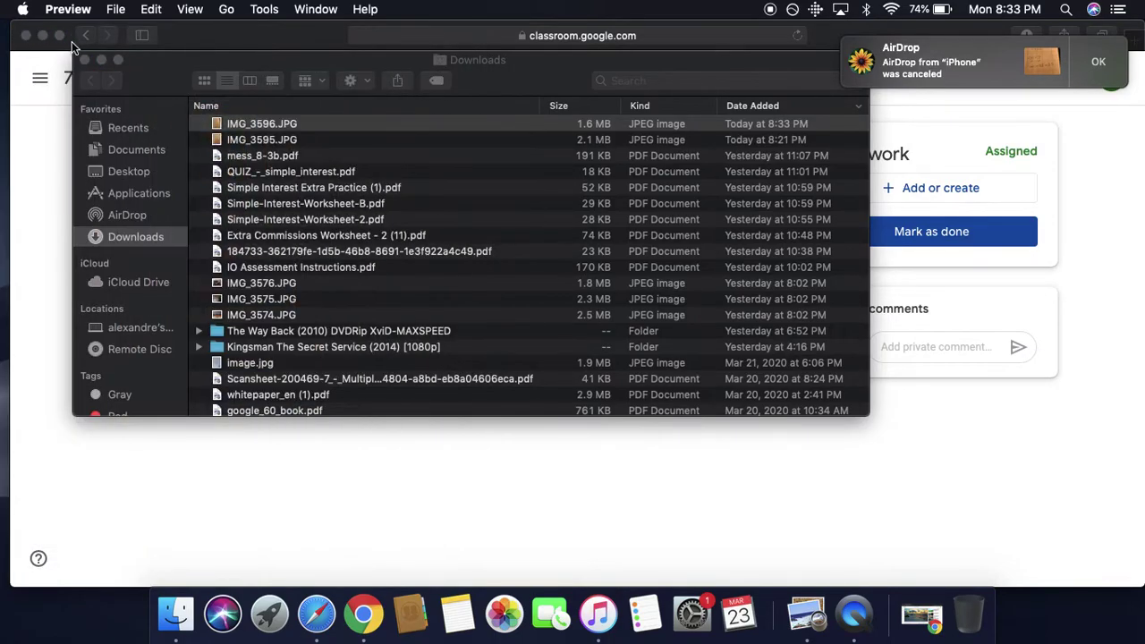
click(82, 57)
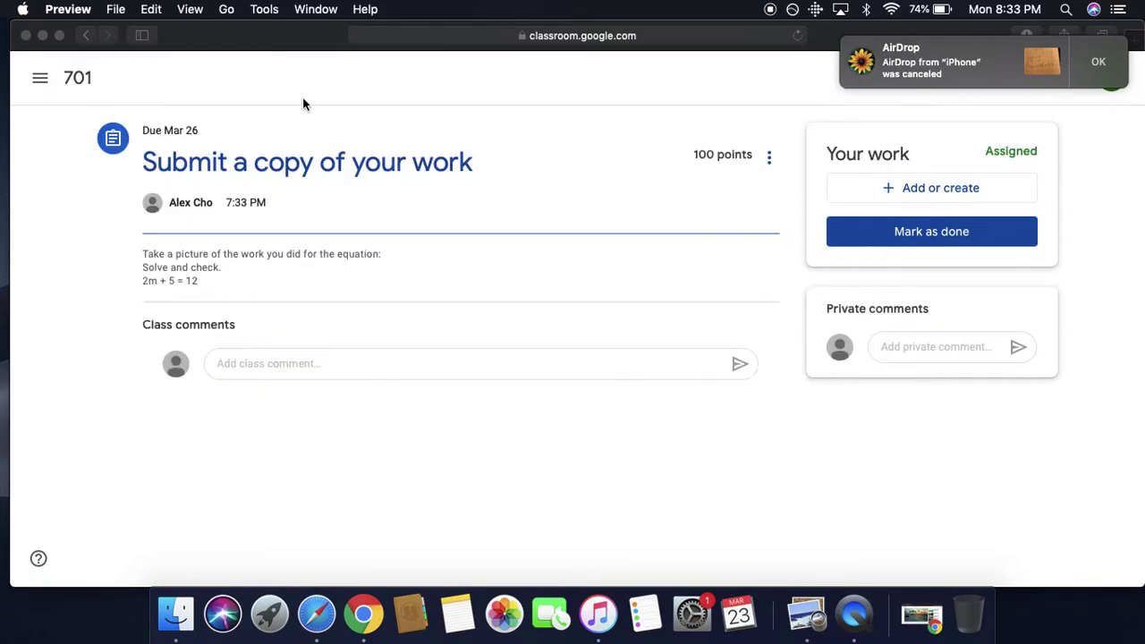
click(1097, 65)
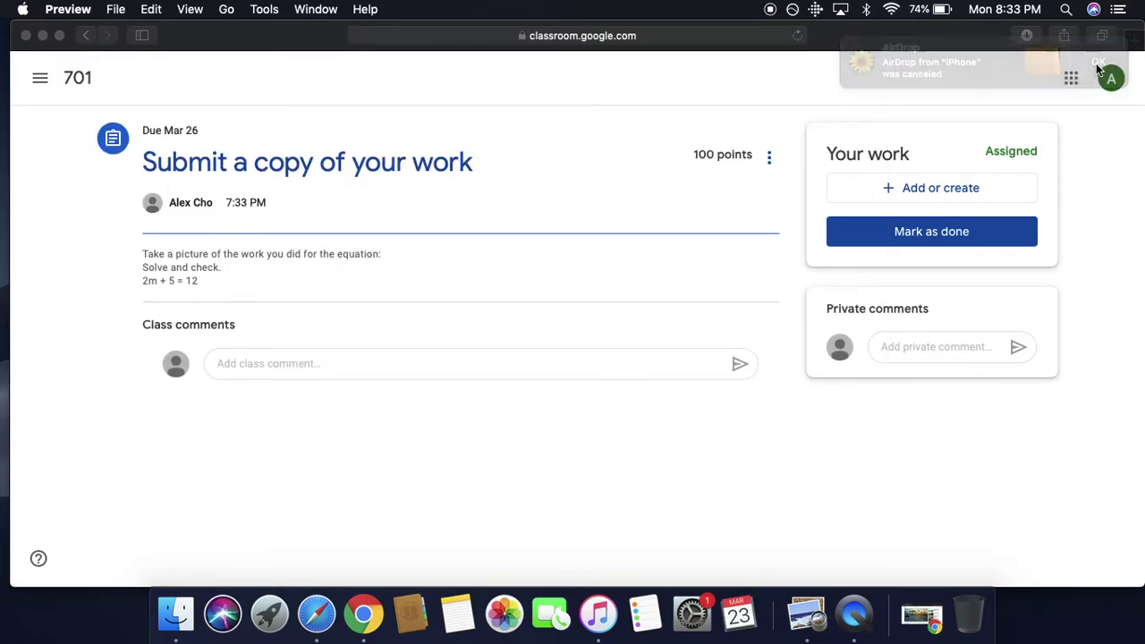
Step: Upload IMG_3596.JPG from Downloads as the assignment's attachment and remove it again
click(919, 195)
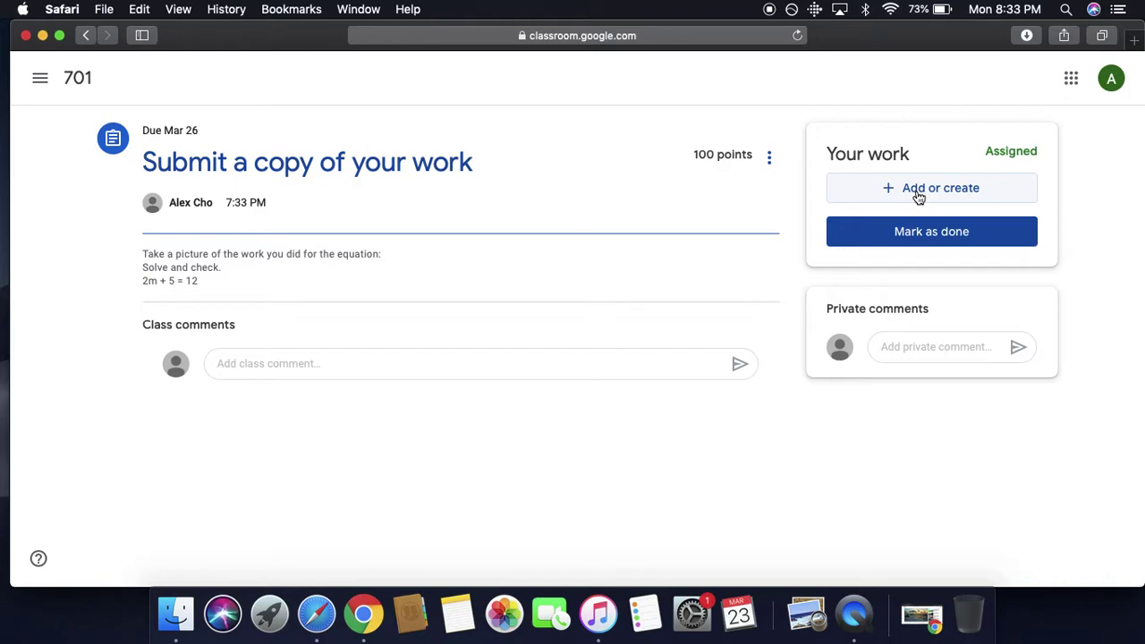
click(918, 195)
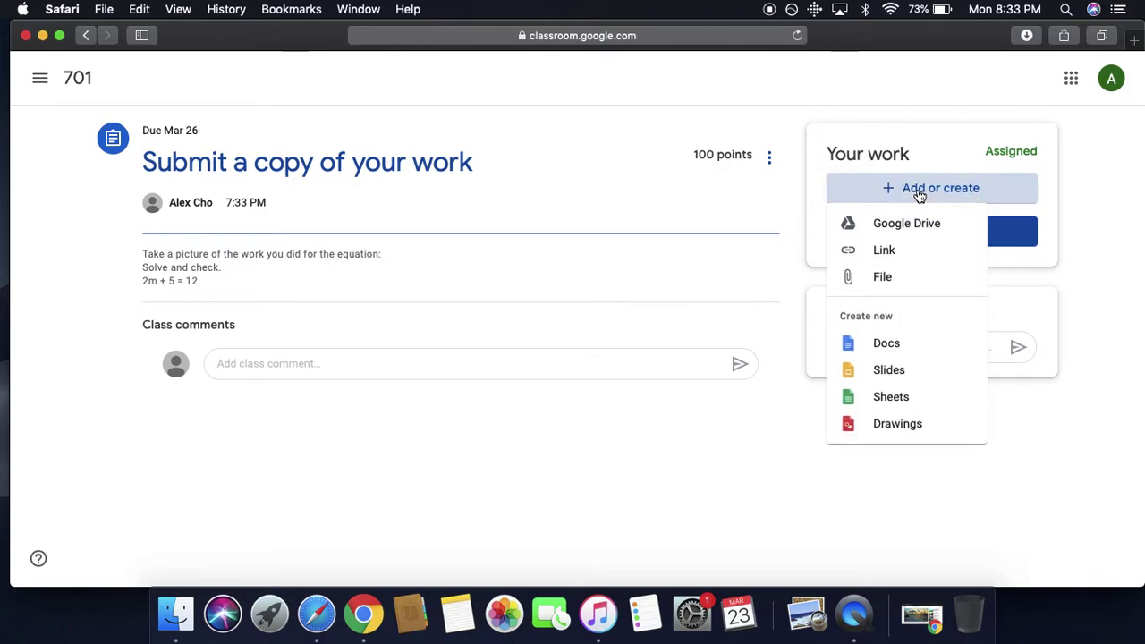
click(897, 279)
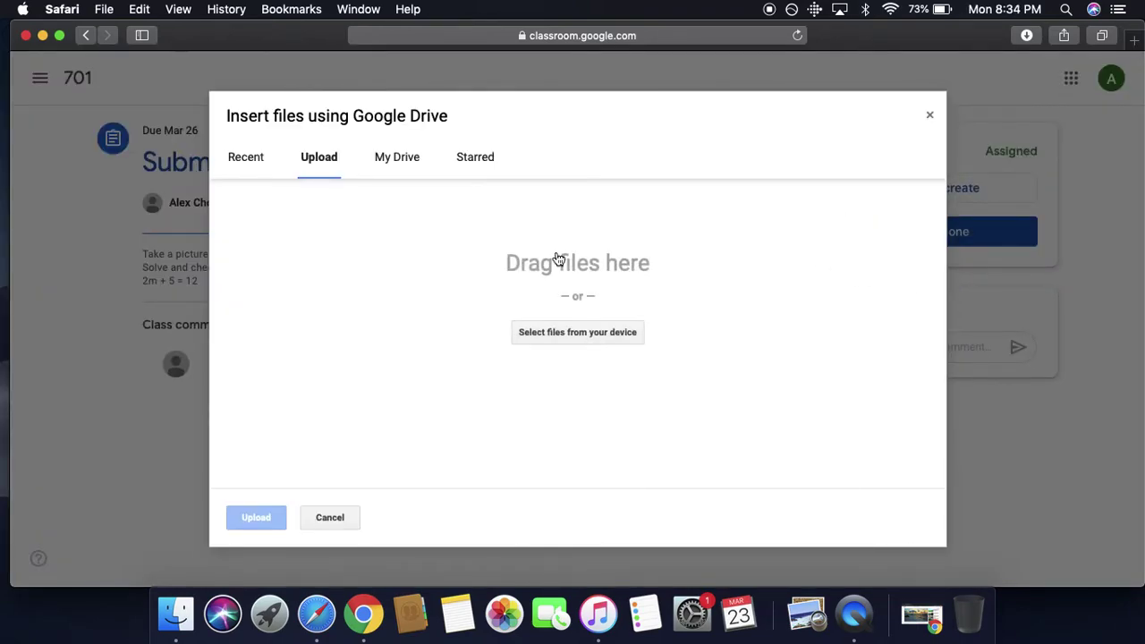
click(578, 333)
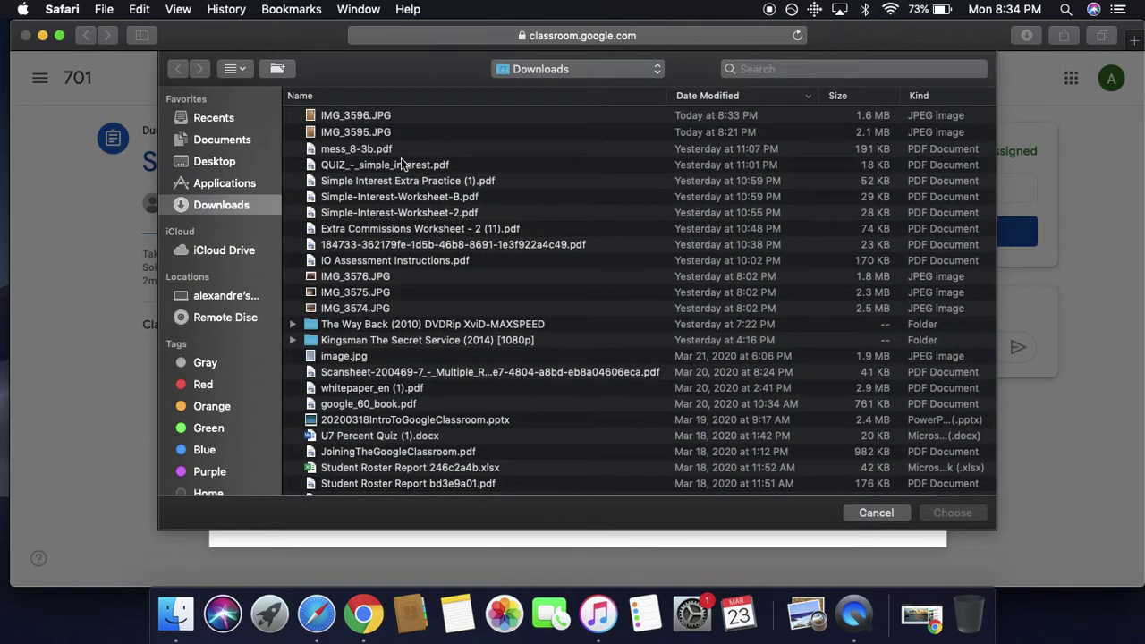
click(358, 121)
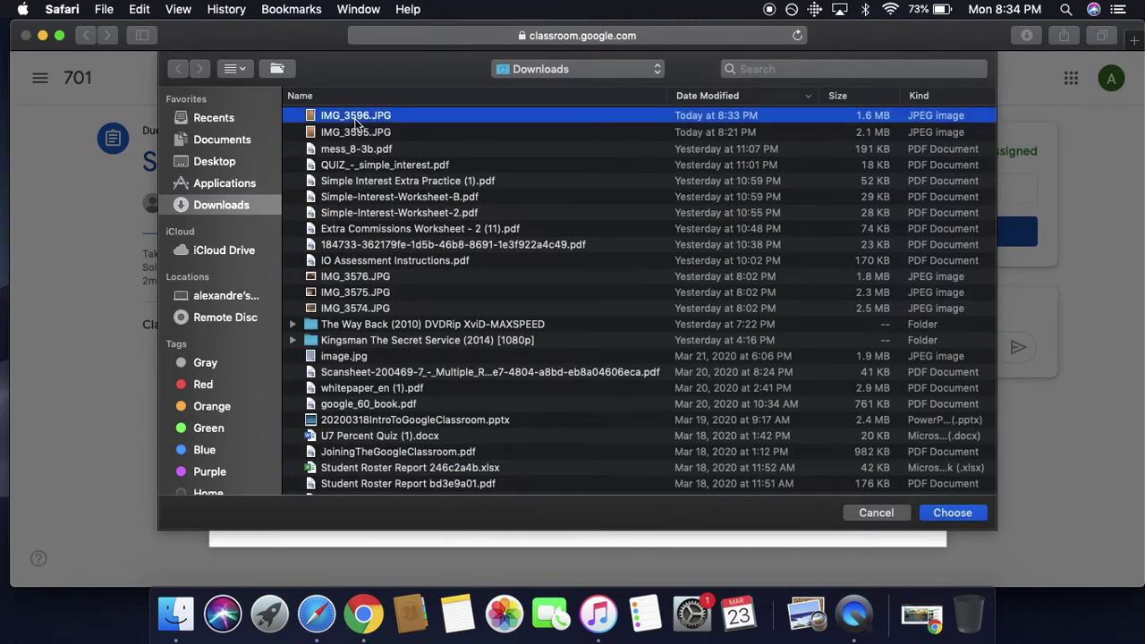
click(962, 511)
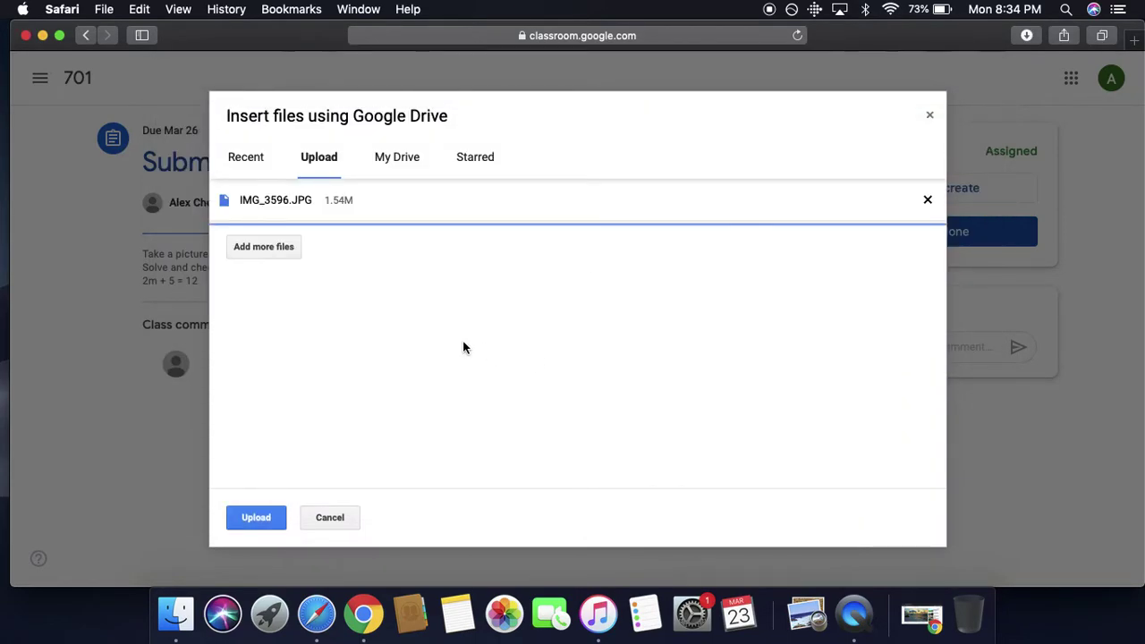
click(249, 529)
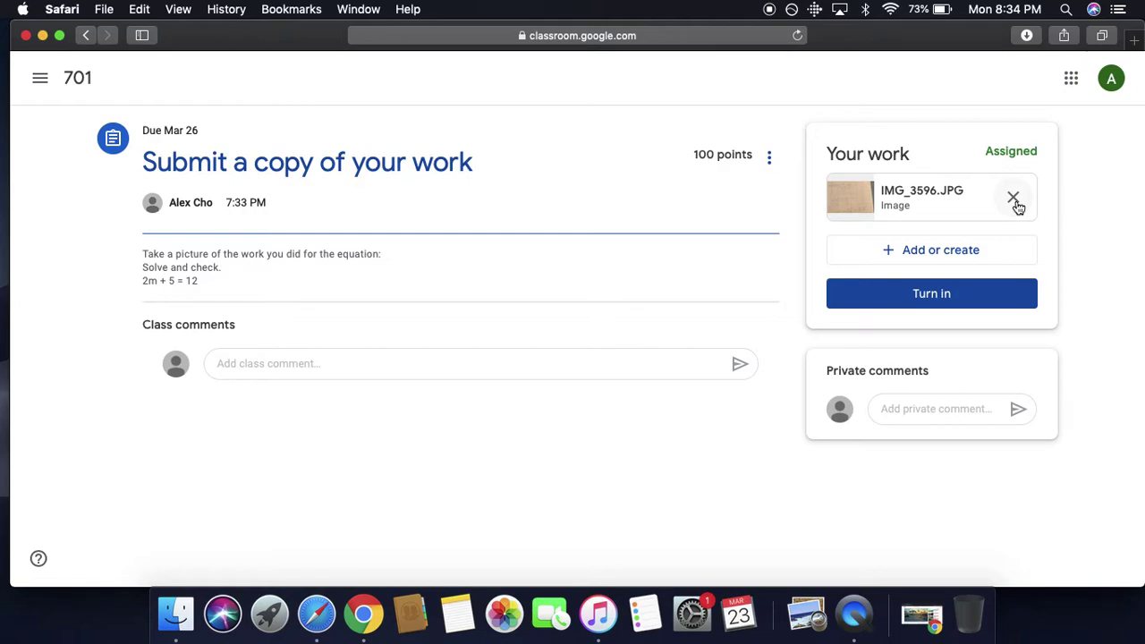
click(1015, 204)
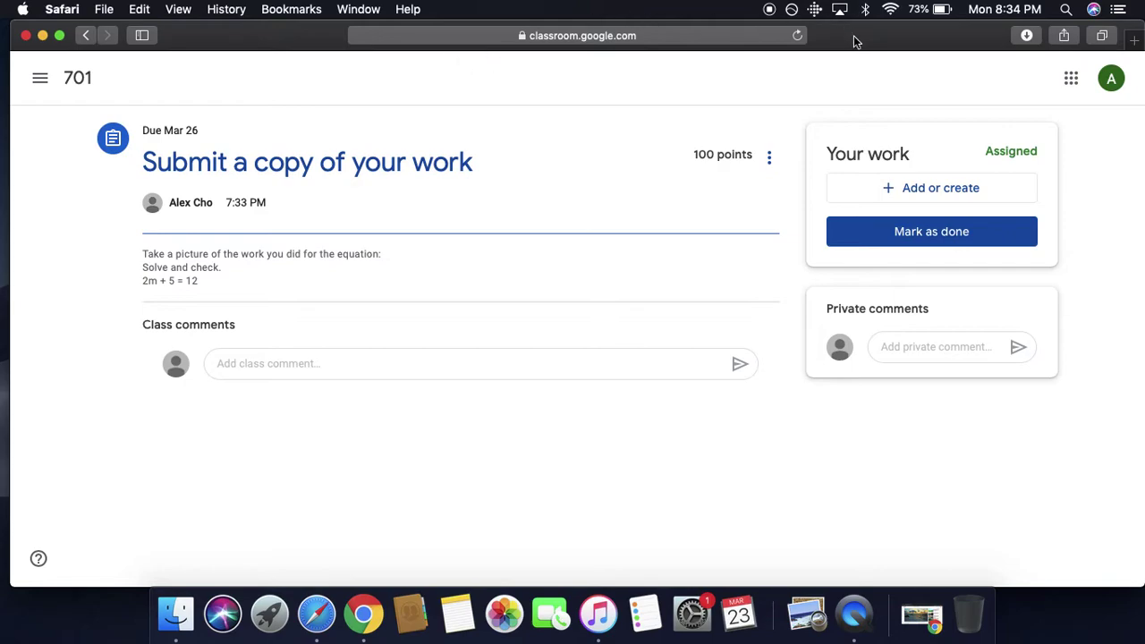
Step: Open Gmail in a new tab and download IMG_3595.JPG from the email without a subject, closing its preview
click(104, 9)
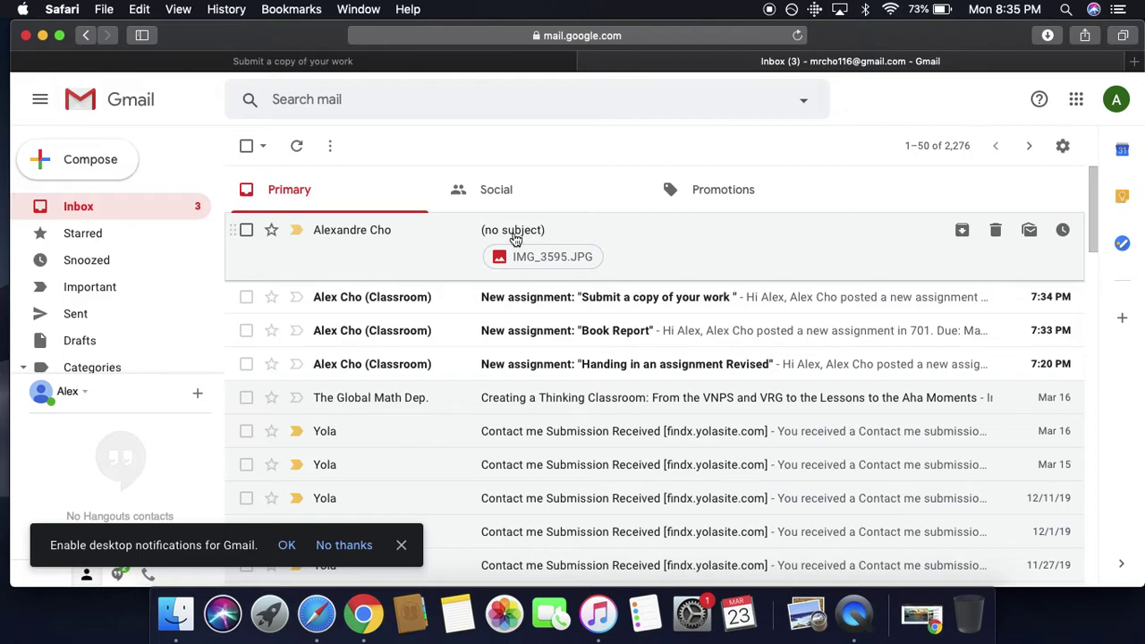
click(511, 236)
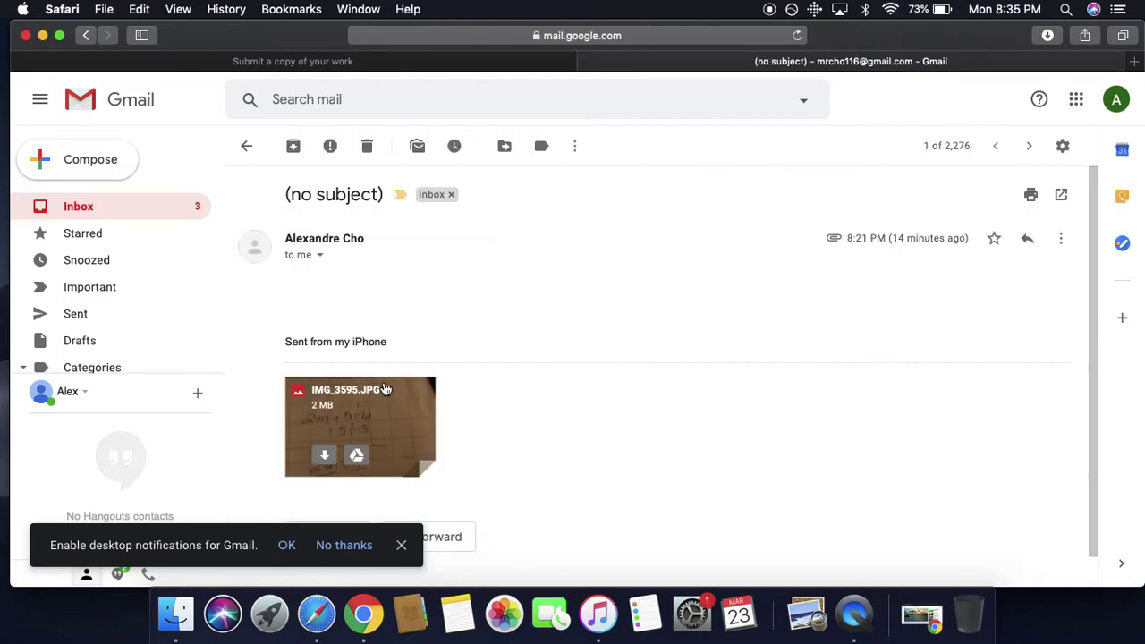
click(324, 456)
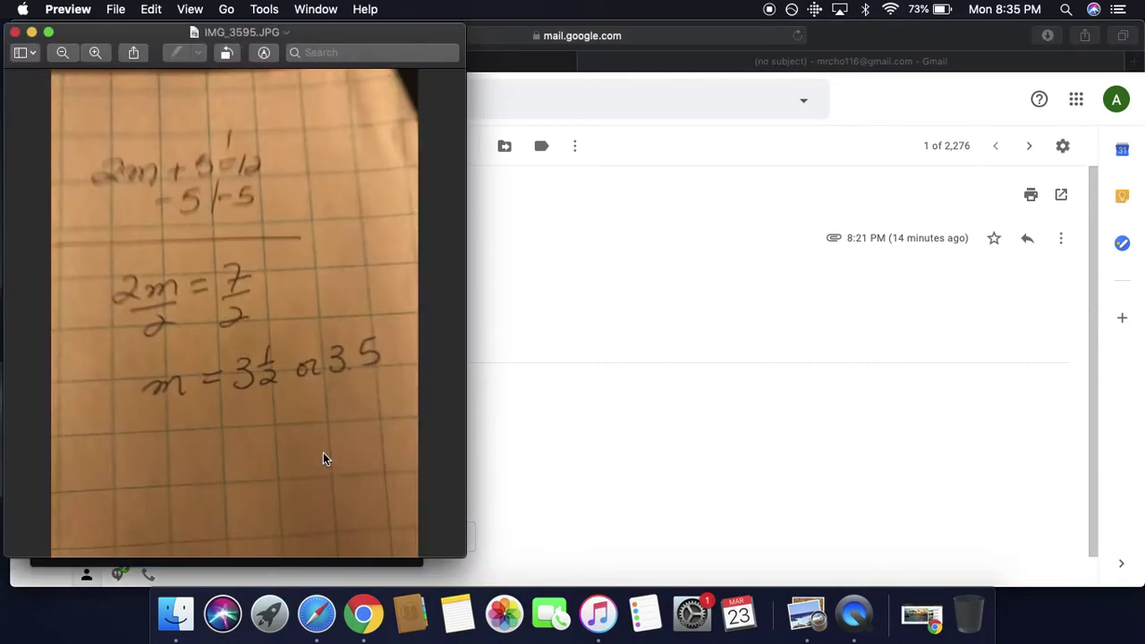
click(16, 33)
Step: Return to the assignment page, upload IMG_3595.JPG from Downloads as an attachment and remove it again
click(321, 64)
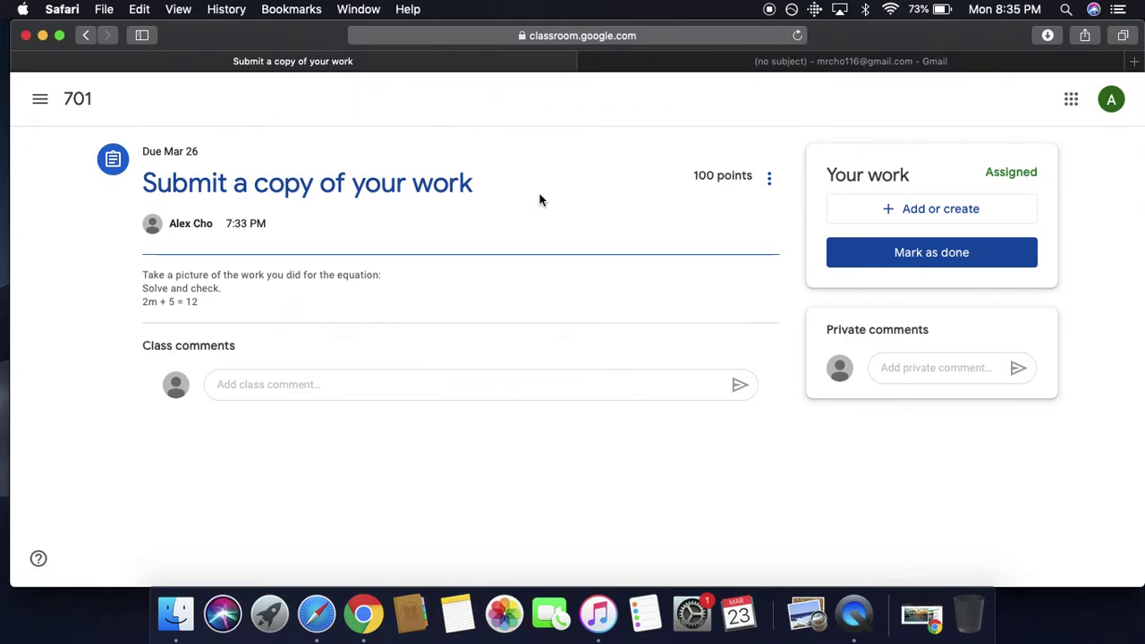
click(915, 217)
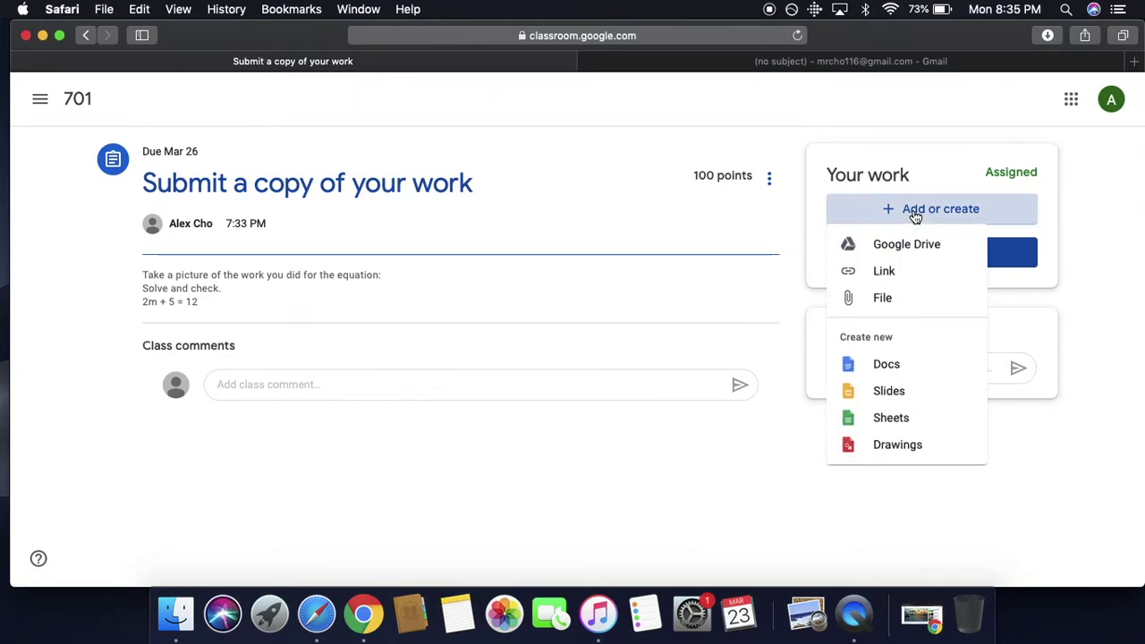
click(882, 299)
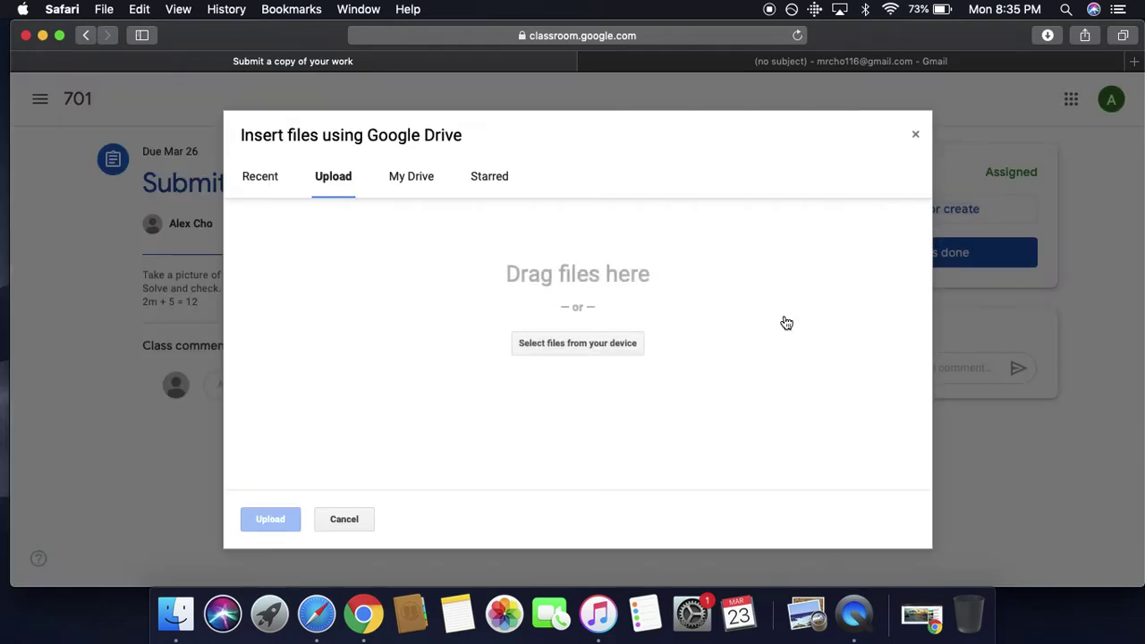
click(578, 346)
click(349, 139)
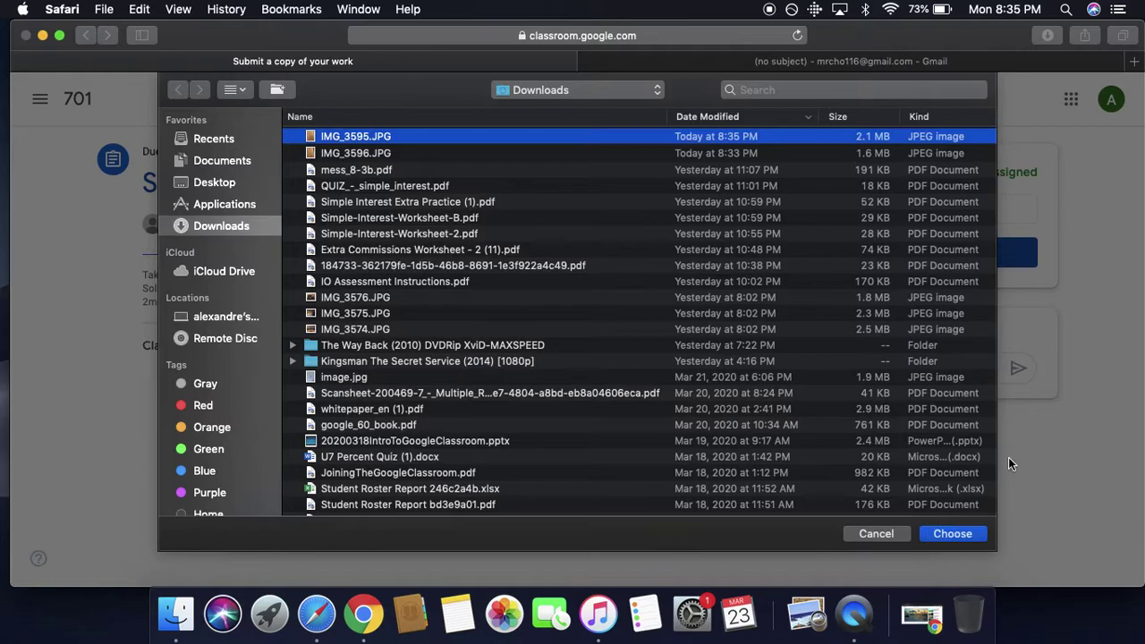
click(957, 534)
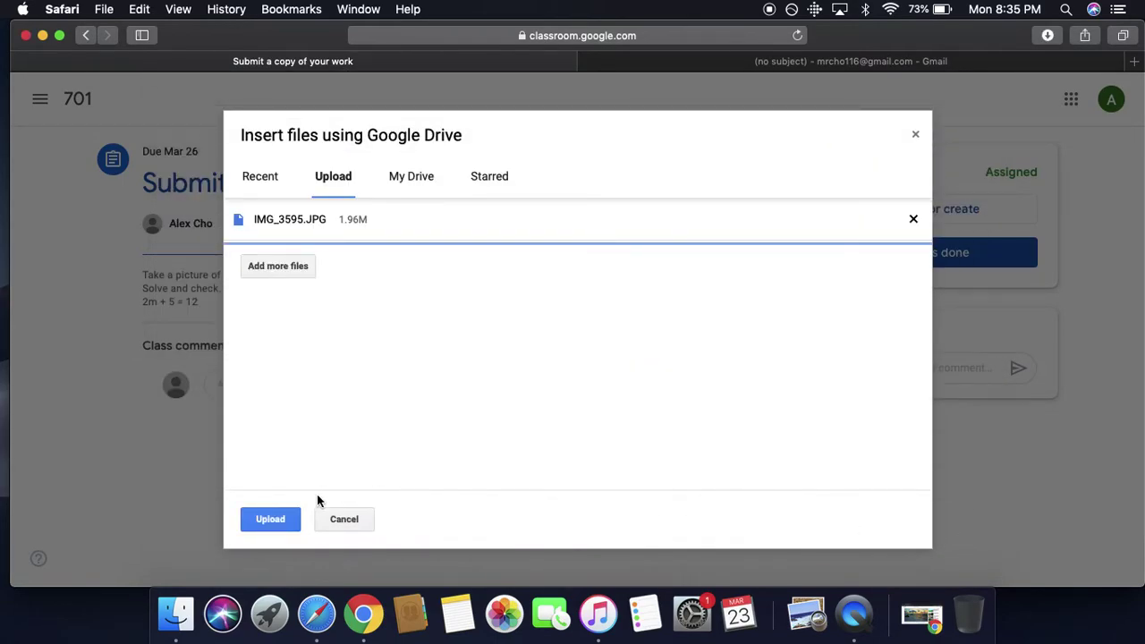
click(276, 519)
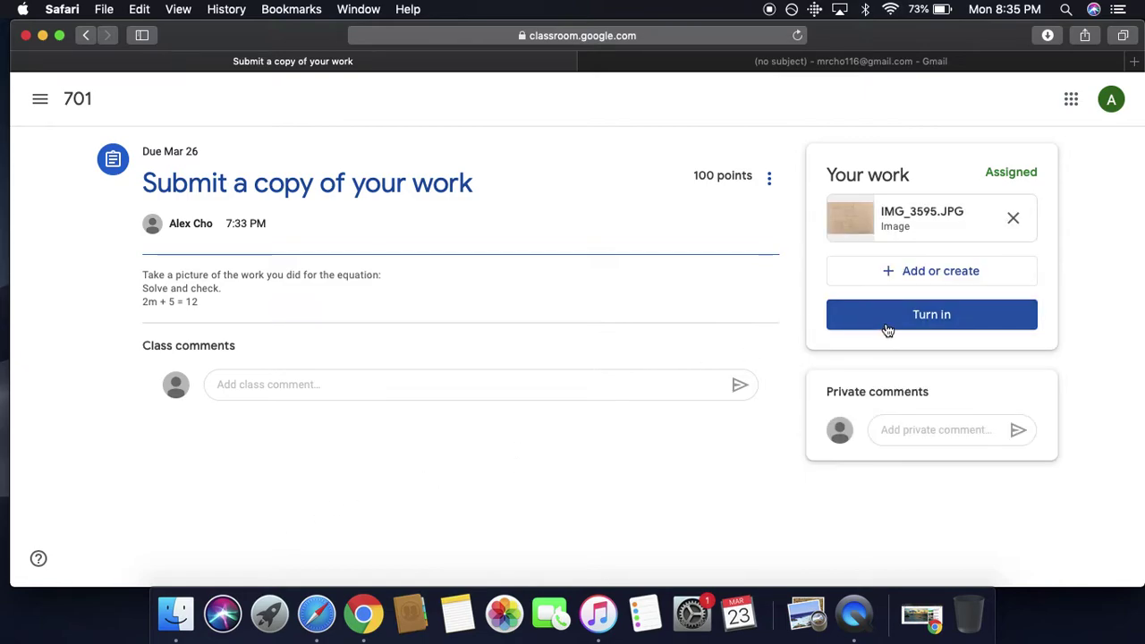
click(1013, 221)
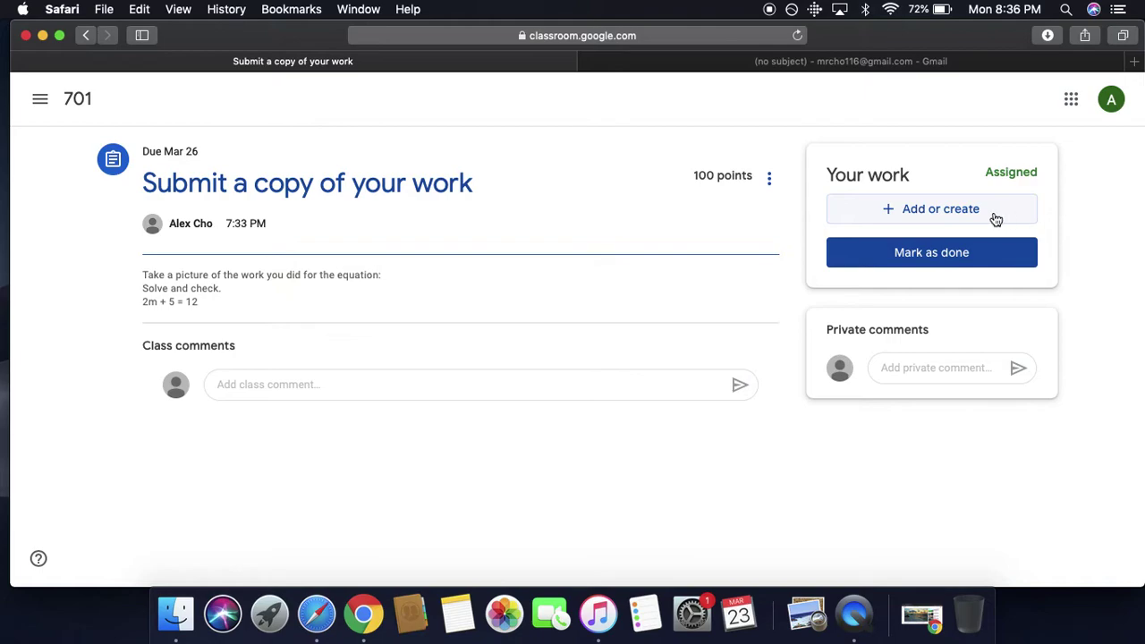
Step: Close the Gmail tab and create a new Google Docs document for the assignment
click(928, 215)
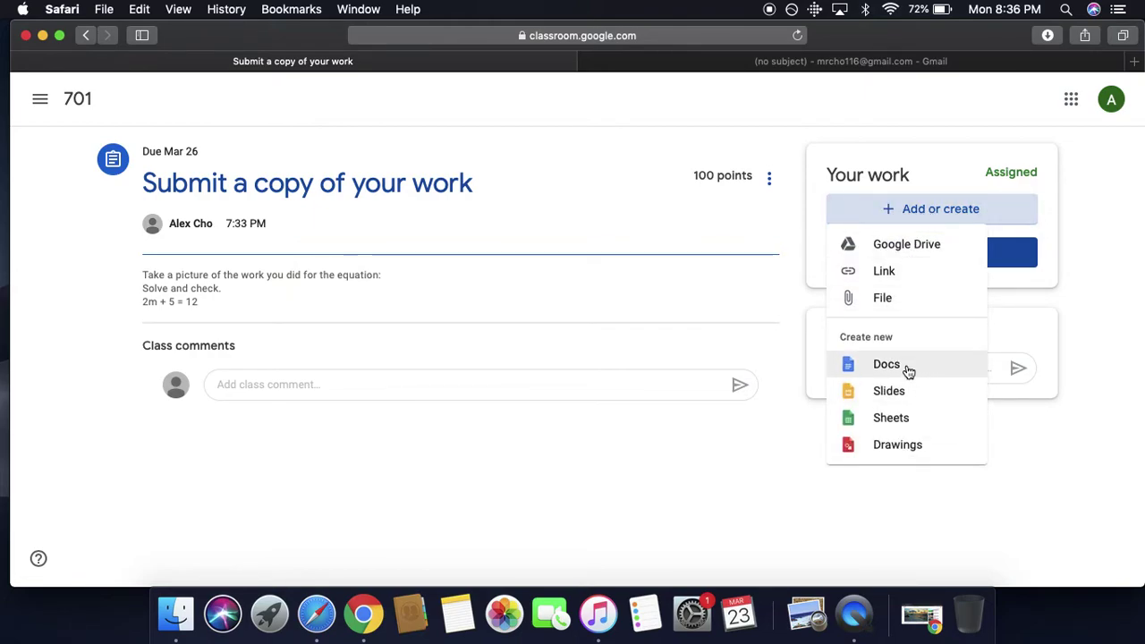
click(590, 61)
click(857, 343)
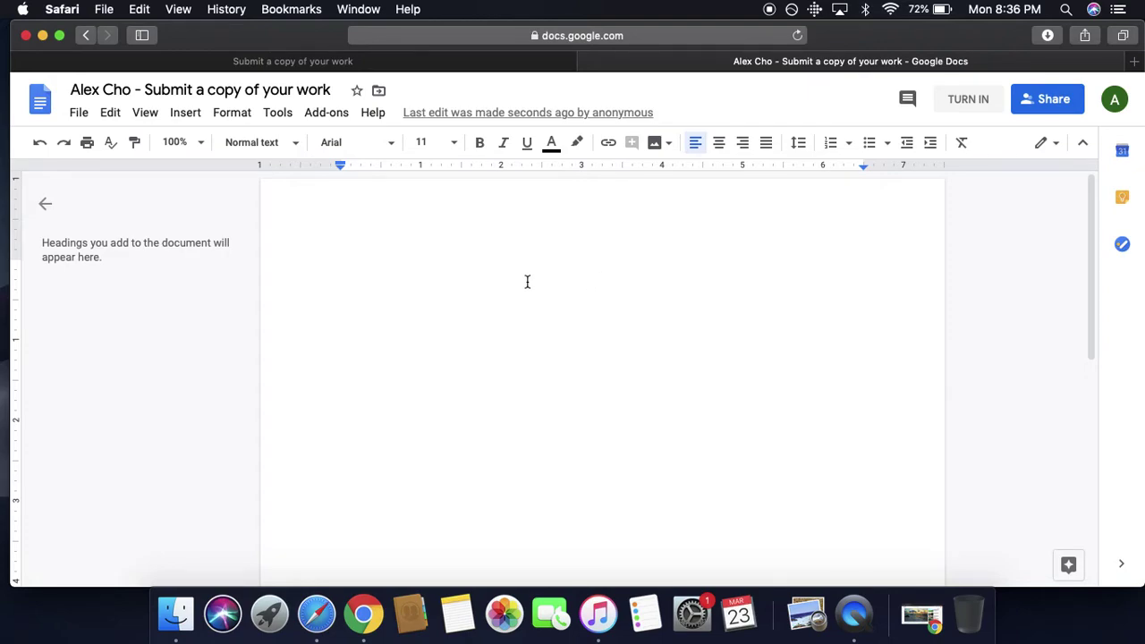
Step: Write "2m + 5 = 12" in the document, with "-5" beneath both sides and a line of underscores below
text(2m + 5 = 12)
key(Return)
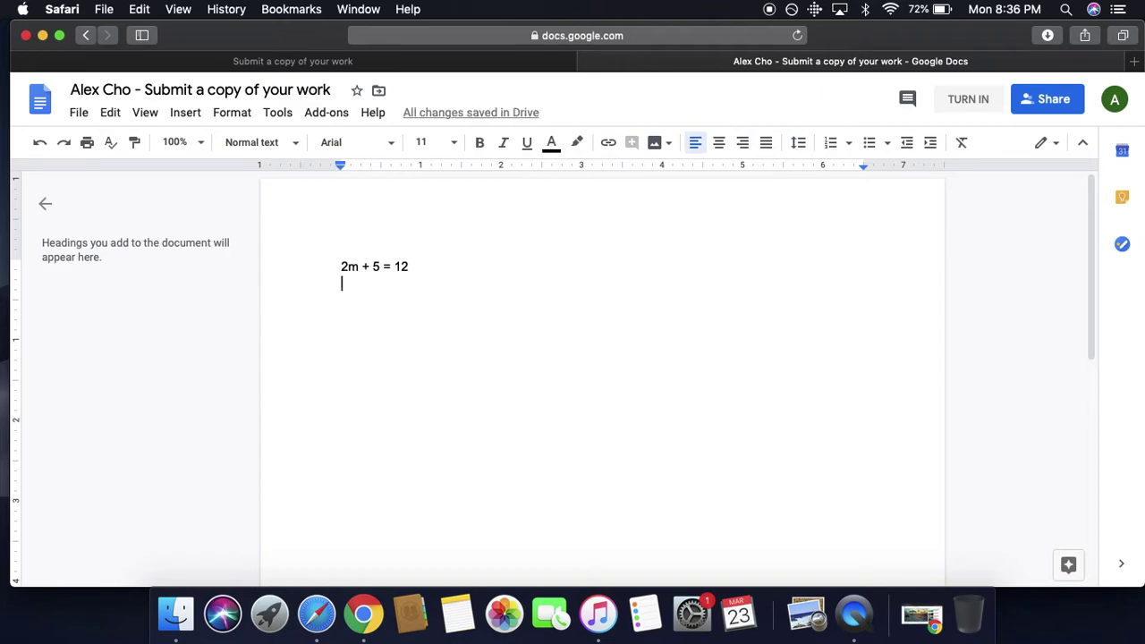
text(-)
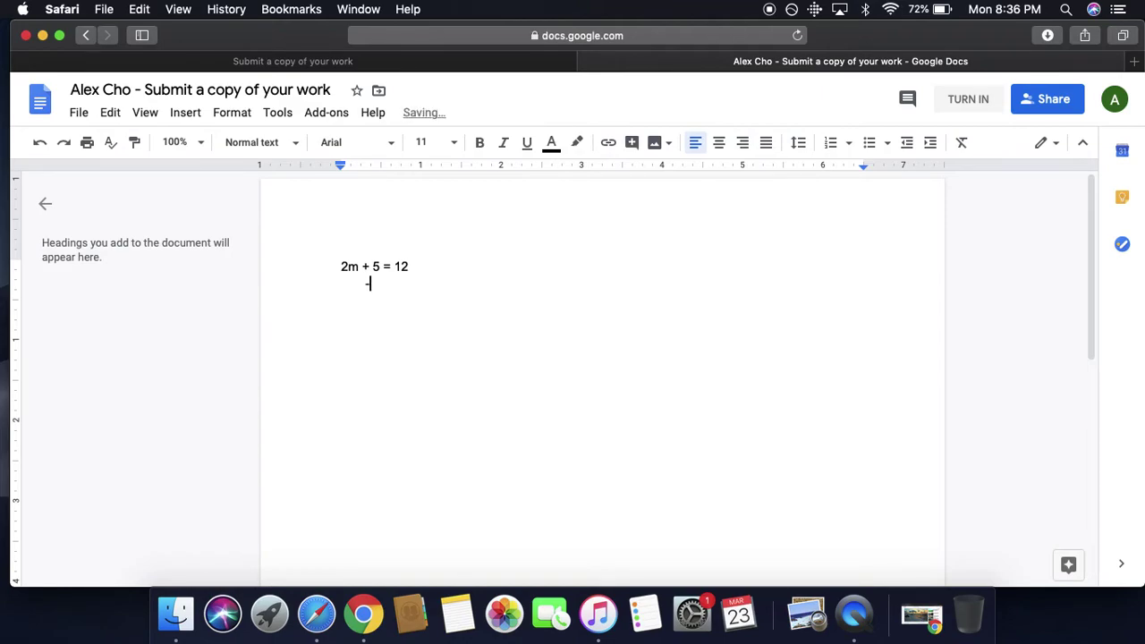
text(5      -5)
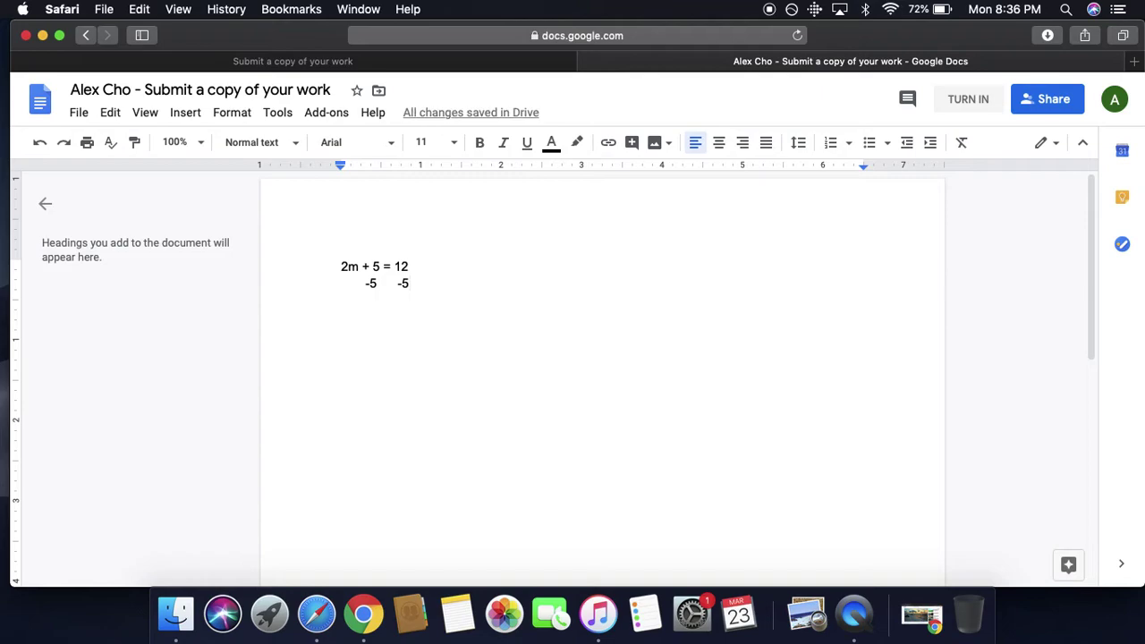
key(Return)
text(_____)
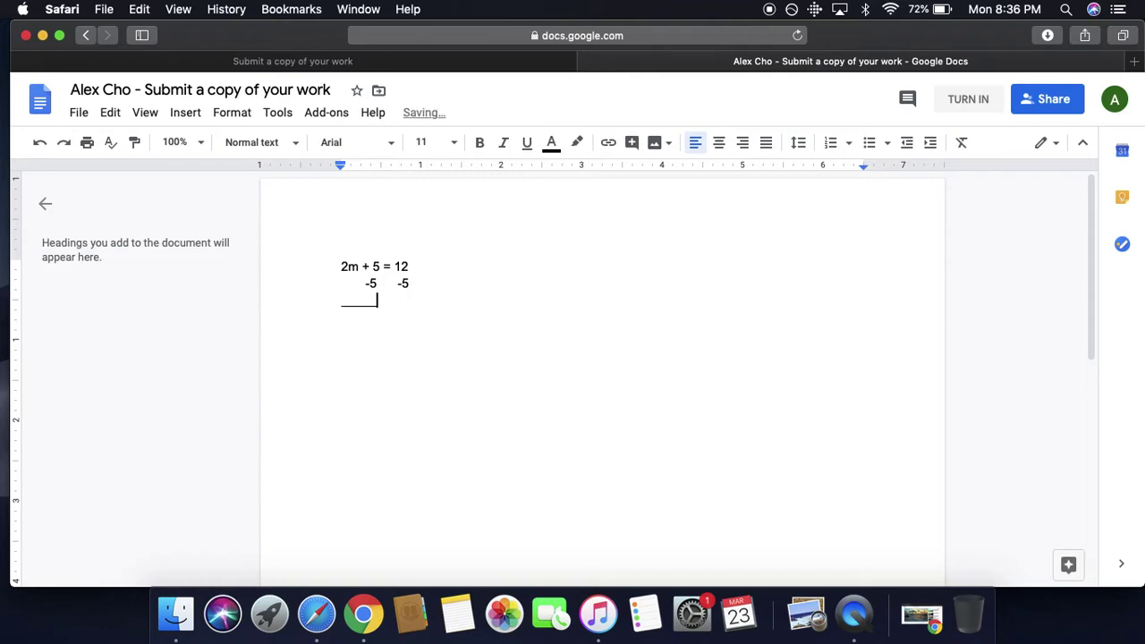
text(_____)
key(Return)
Step: Write "2m = 7" below the line, with a short underscore bar and a 2 beneath each side
text(2m  = 7)
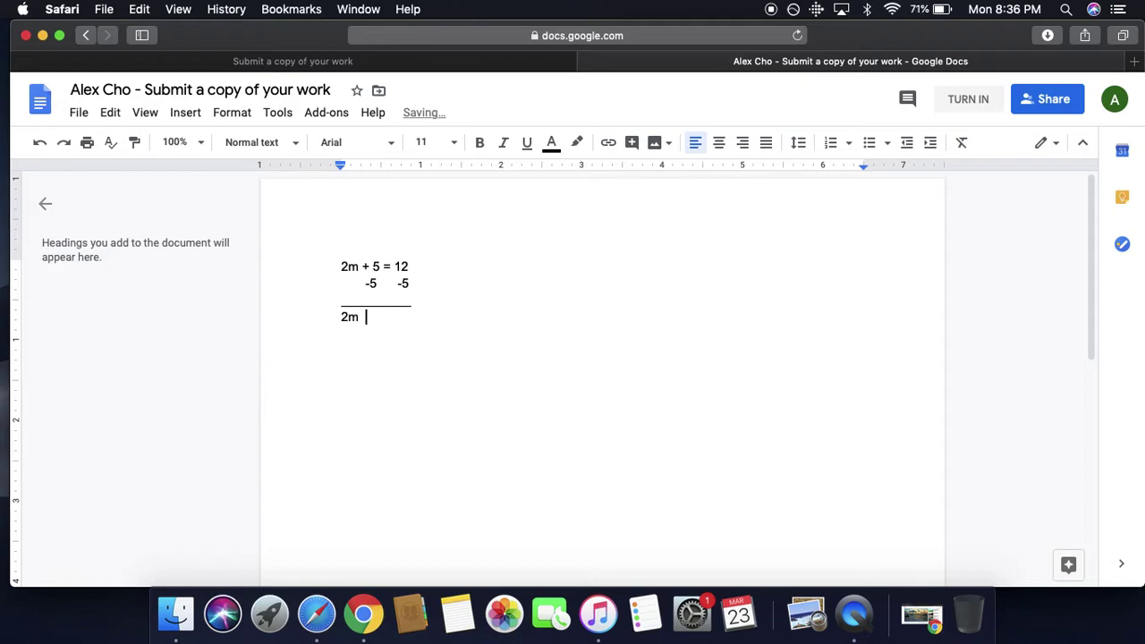
key(Return)
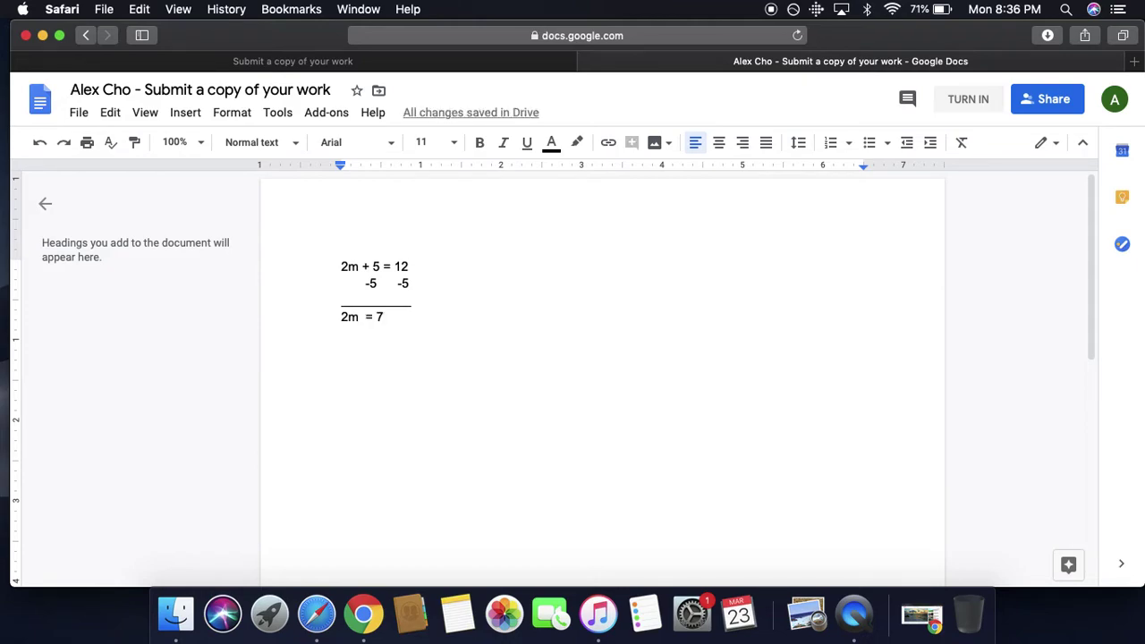
text(__   )
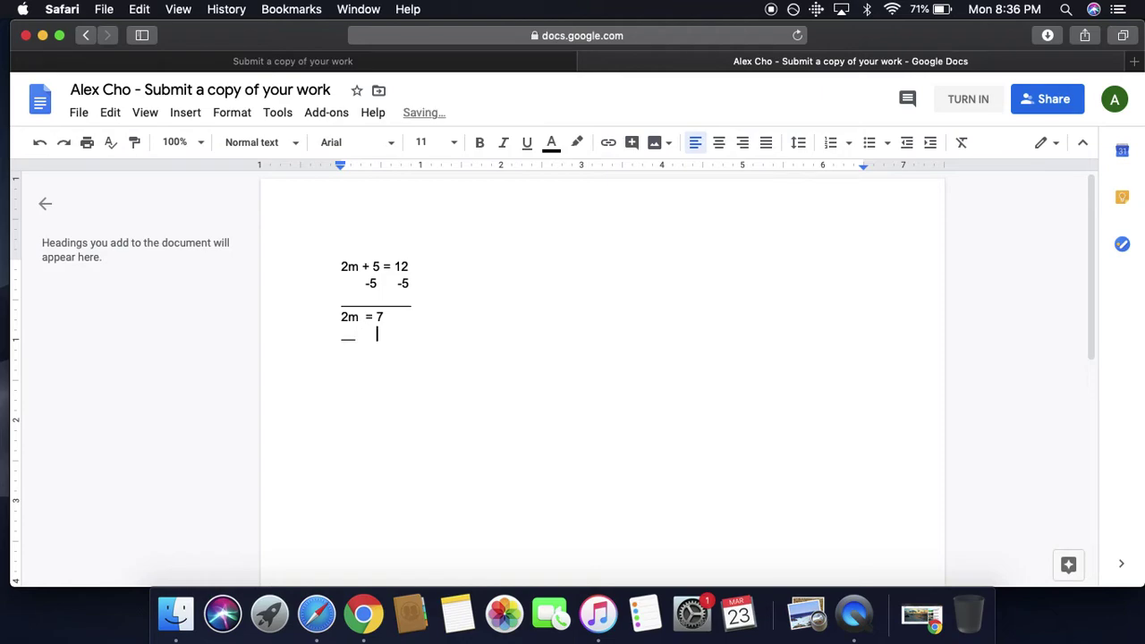
text(   __2)
key(BackSpace)
key(BackSpace)
text(_)
key(Return)
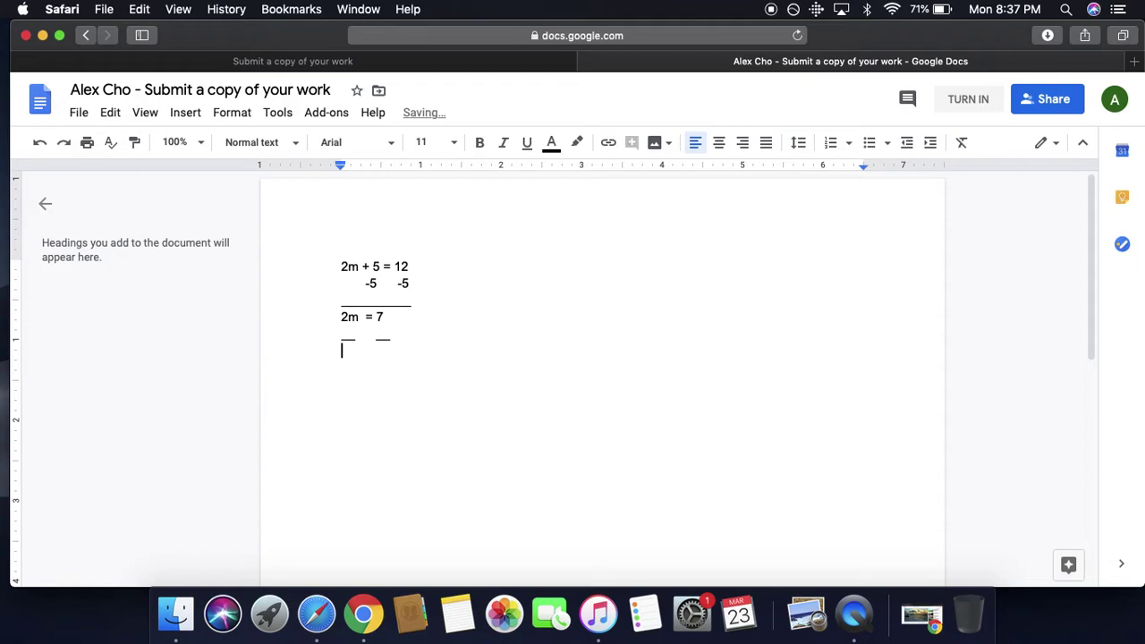
text(2        2)
Step: Add the solution "M = 3.5" below the division step
key(Return)
text(M)
key(BackSpace)
text(= 3.5)
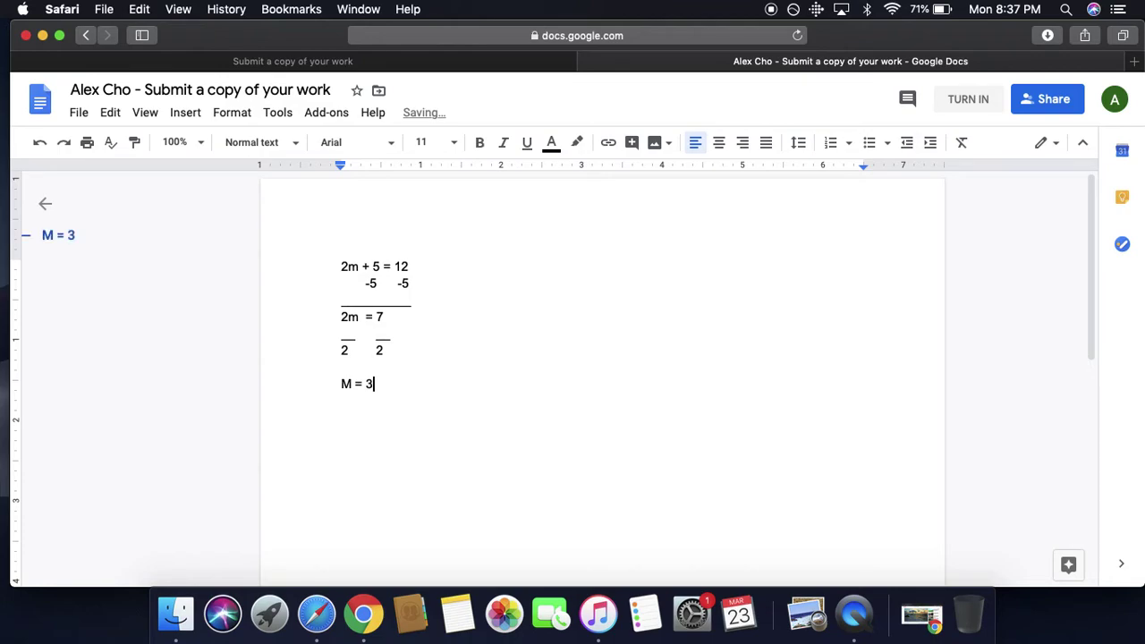
Step: Change the capital M in the solution line to a lowercase "m"
key(Left)
key(Left)
key(Left)
key(Left)
key(Left)
key(BackSpace)
text(m)
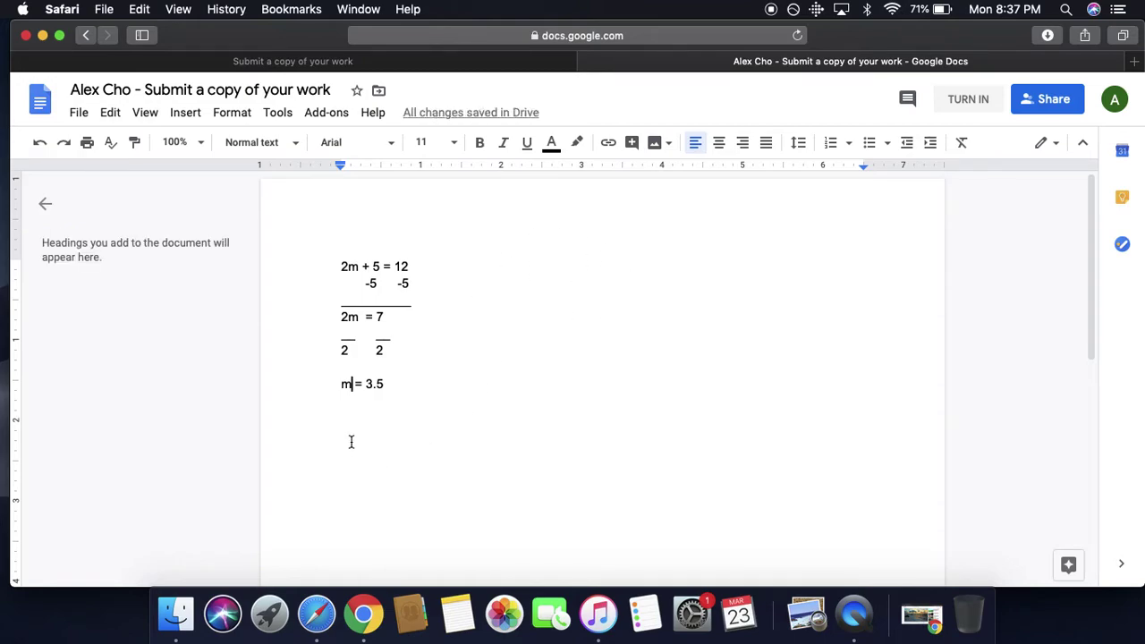
Step: Add a line of random placeholder text below the "m = 3.5" solution
click(393, 383)
key(Return)
text(slfskjhd;kajhsd;jhf)
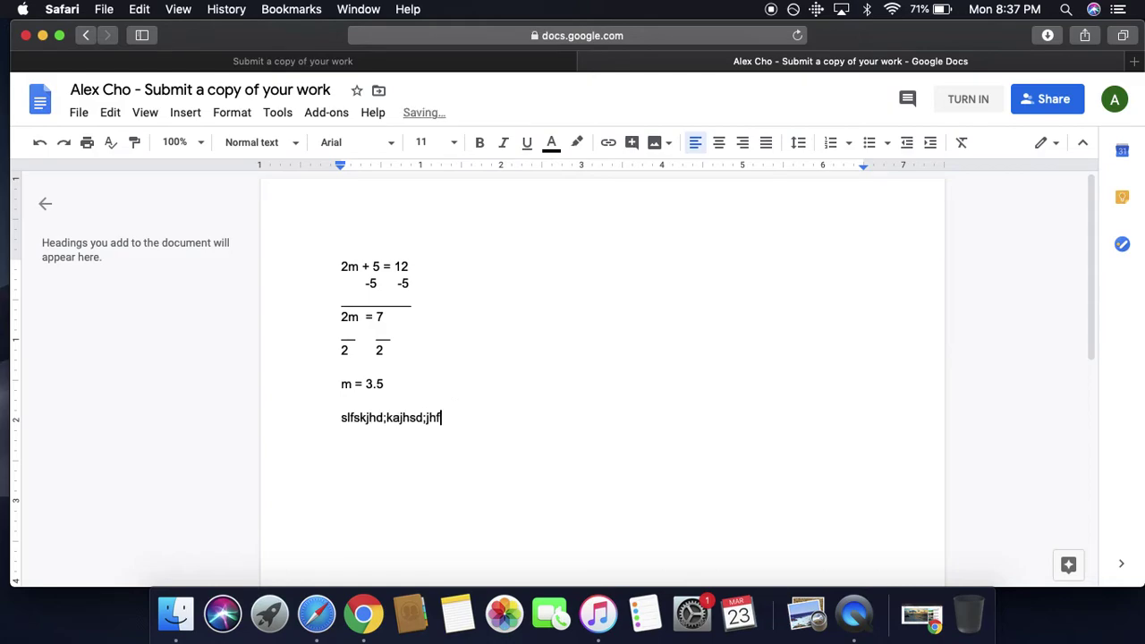
text(as;djhf;kajhdf;dhfhfkjhds;jfhs;dkj)
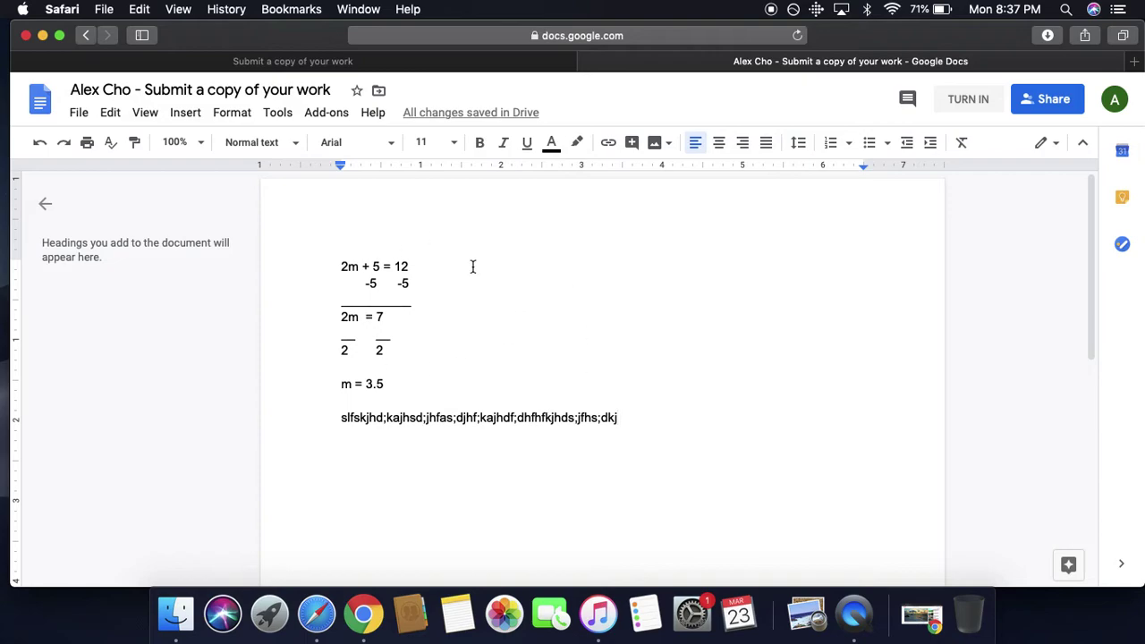
Step: Start turning in the document but cancel the submission, and remove the document from the assignment without marking it as done
click(971, 106)
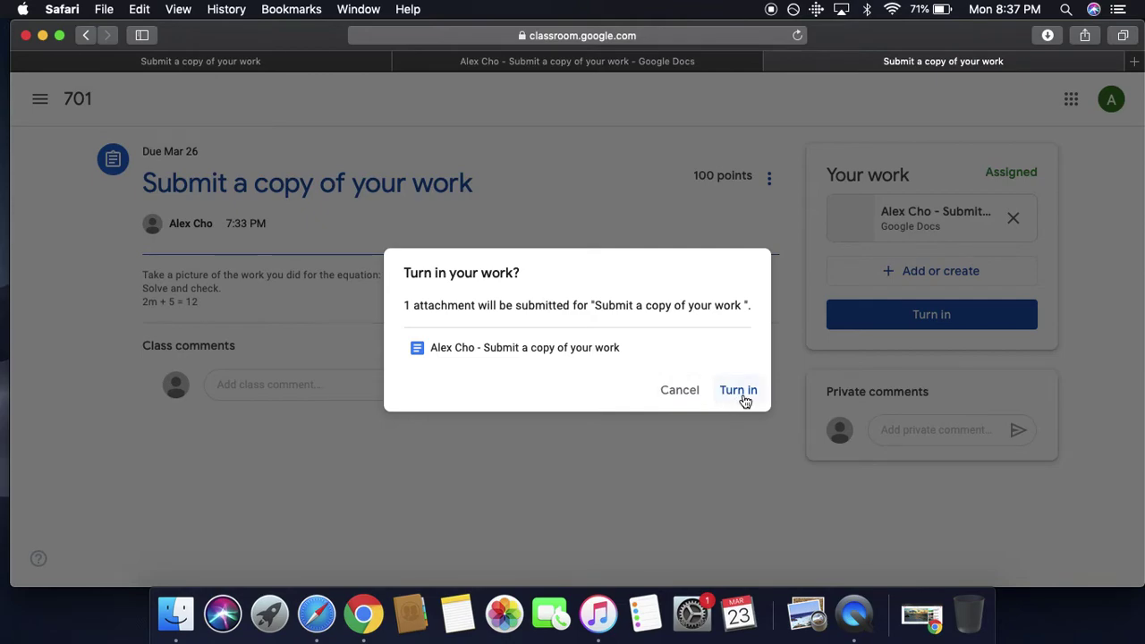
click(678, 391)
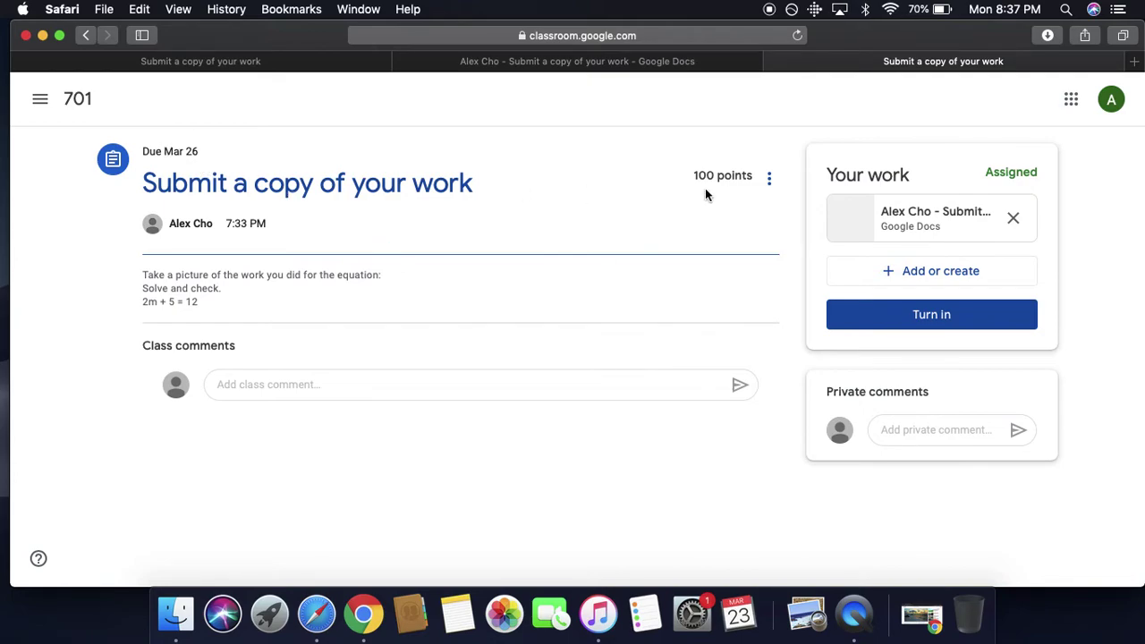
click(1012, 219)
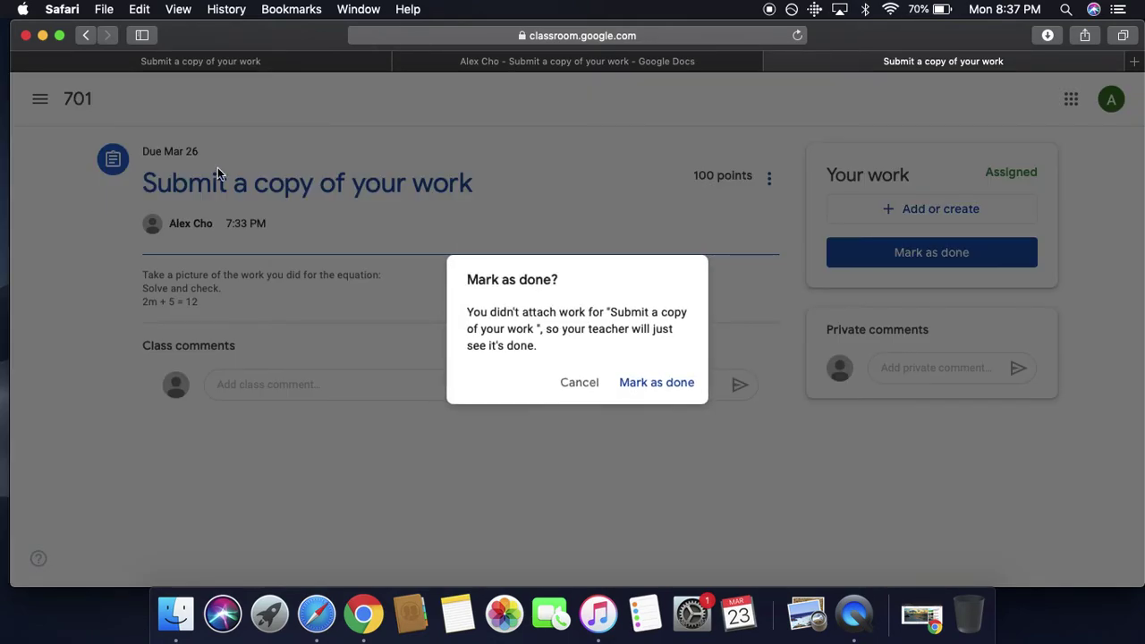
click(580, 383)
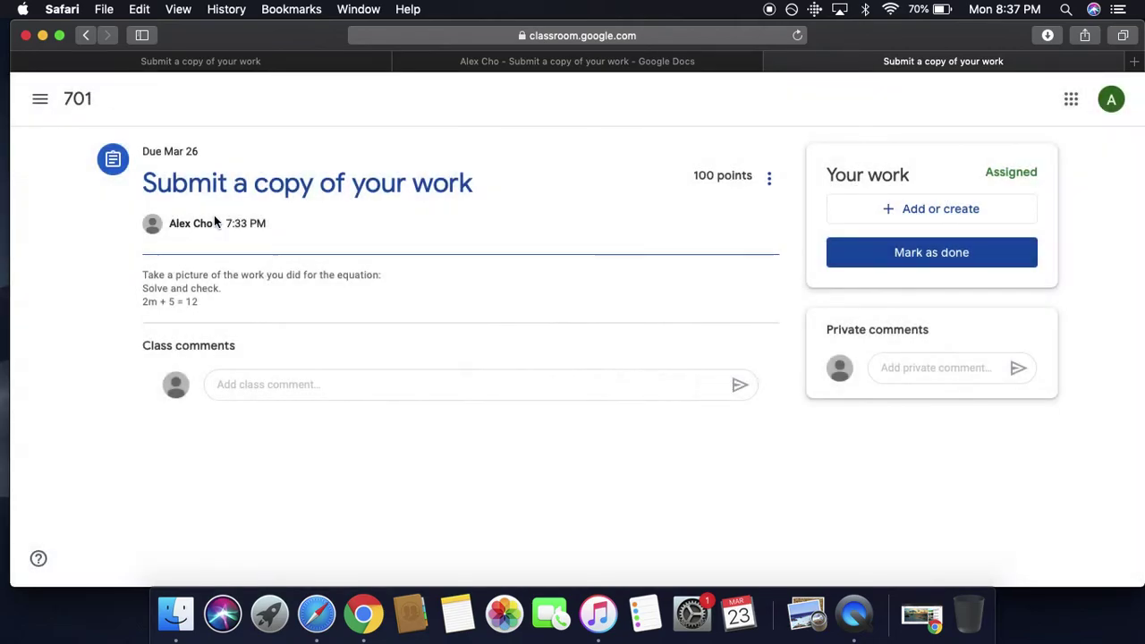
Step: Open the Book Report assignment from the 701 class stream and create a new Google Docs document for it
click(39, 100)
click(116, 289)
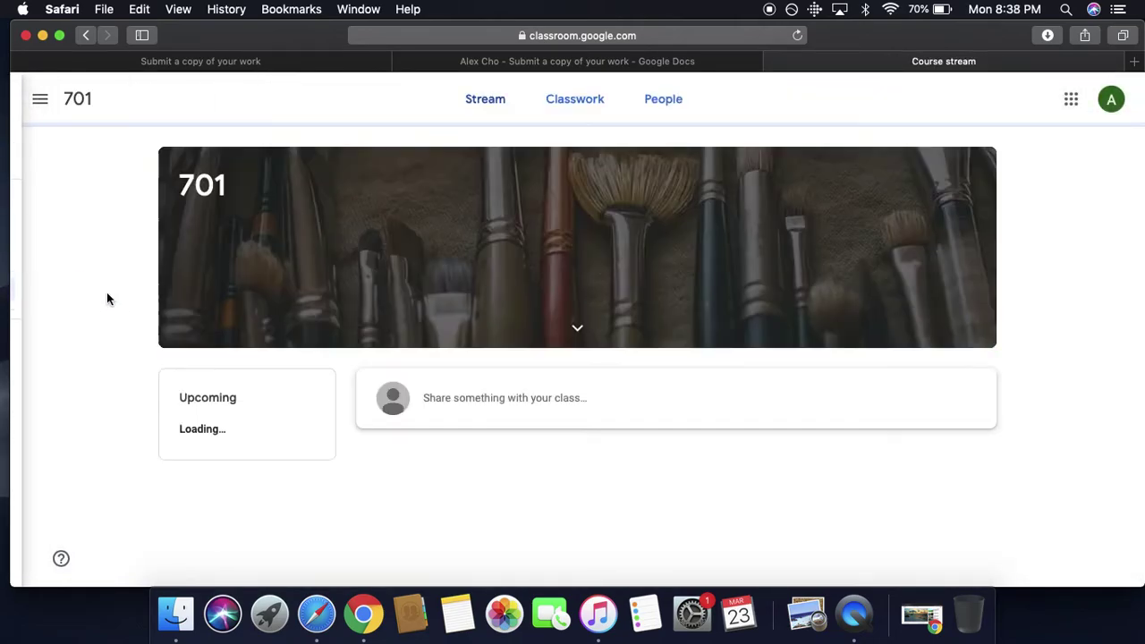
scroll(380, 380, down, 5)
click(478, 388)
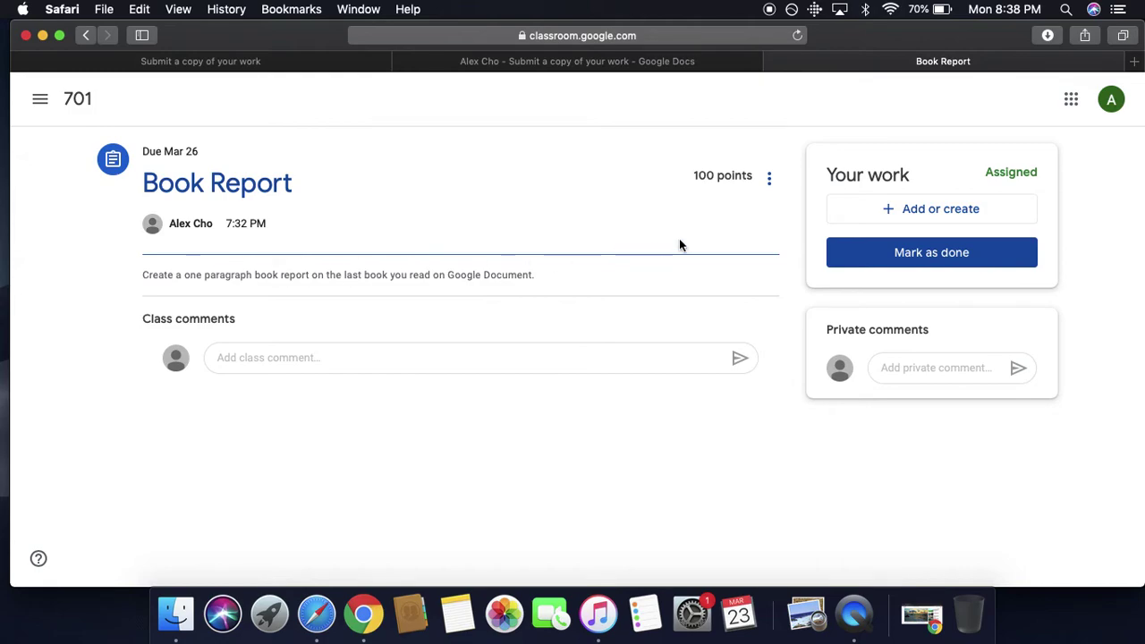
click(920, 214)
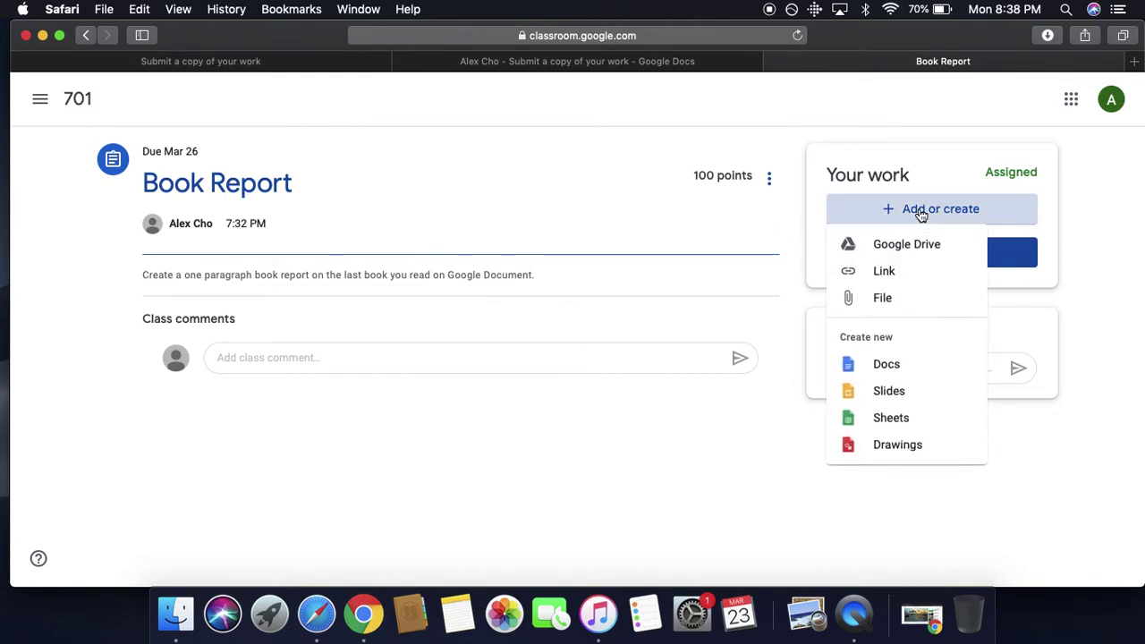
click(888, 375)
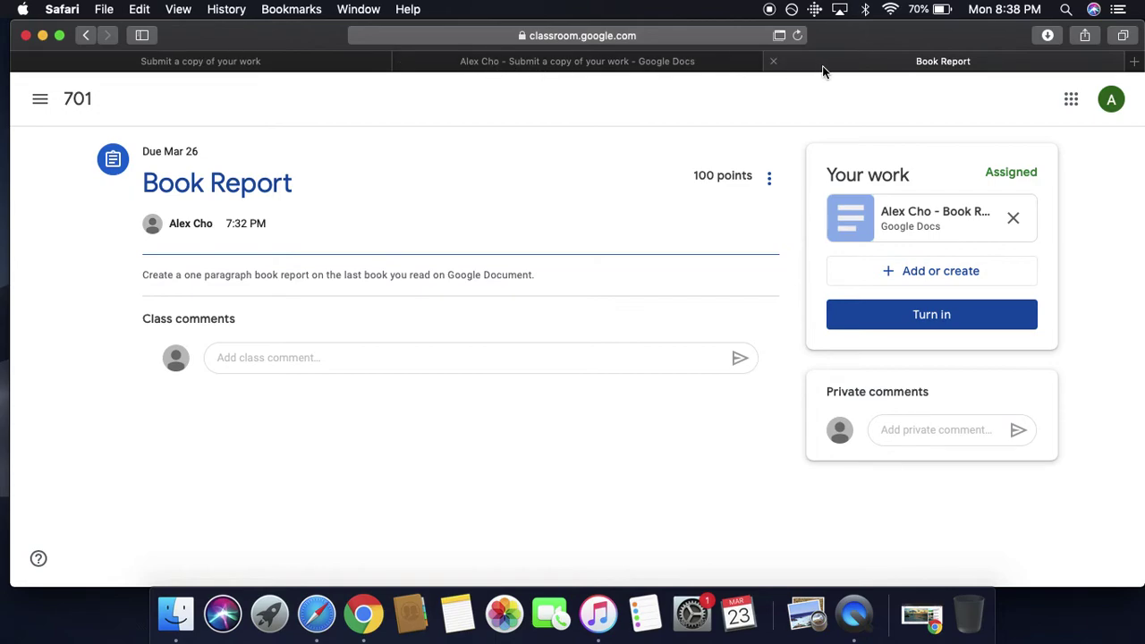
Step: Close the browser tabs of the equation document and the Book Report assignment
click(698, 68)
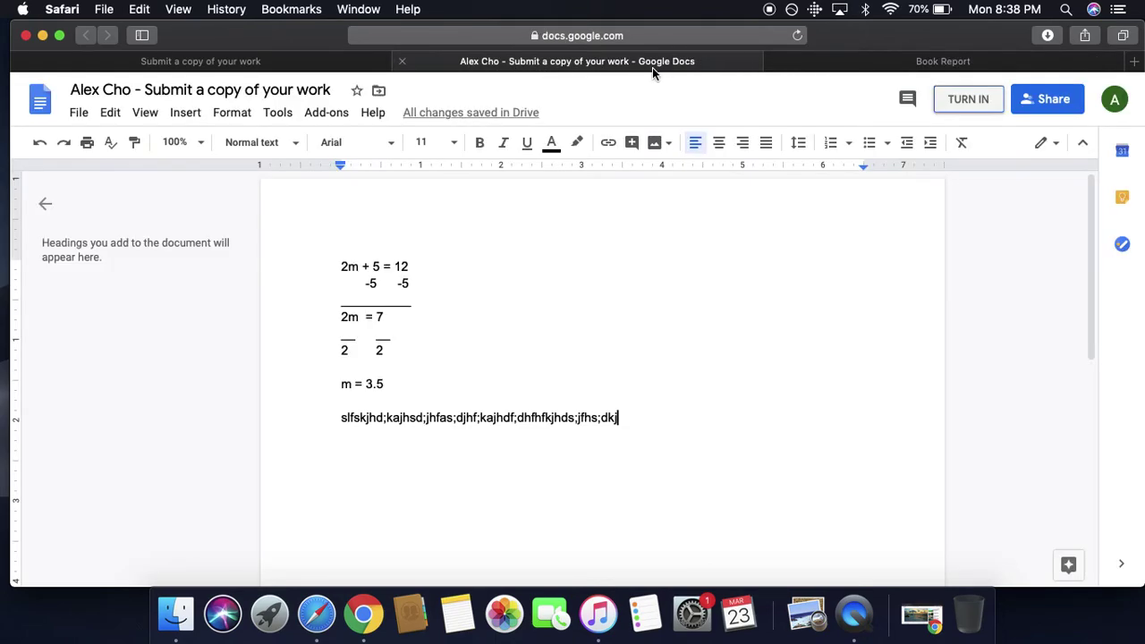
click(402, 60)
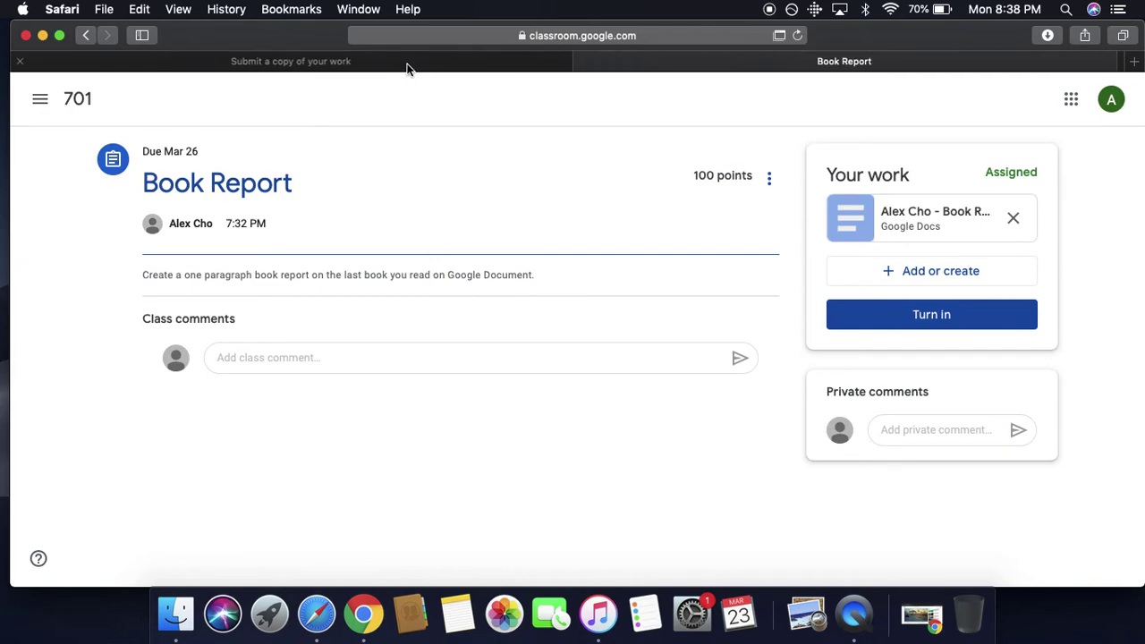
click(587, 61)
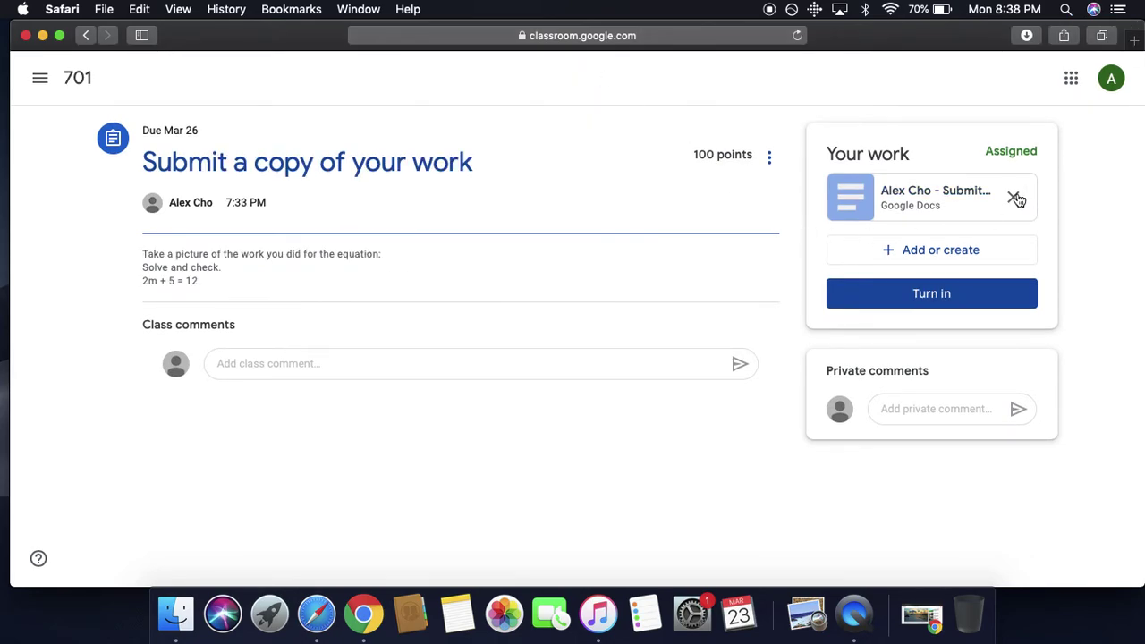
Step: Replace the document attached to the "Submit a copy of your work" assignment with a new Google Docs document
click(1013, 198)
click(1017, 196)
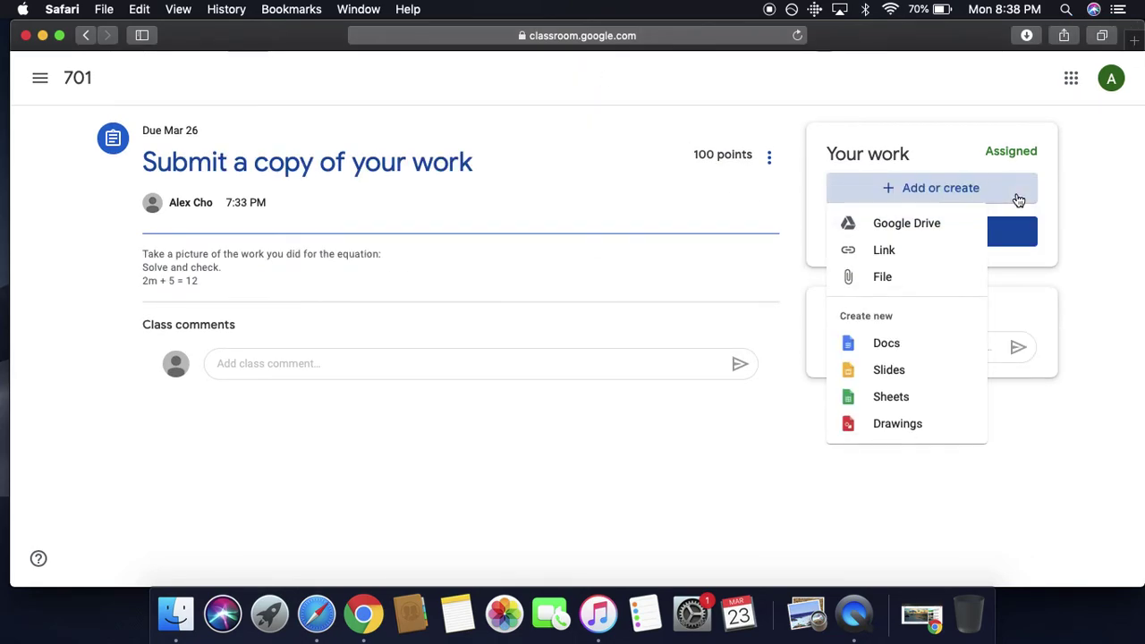
click(908, 348)
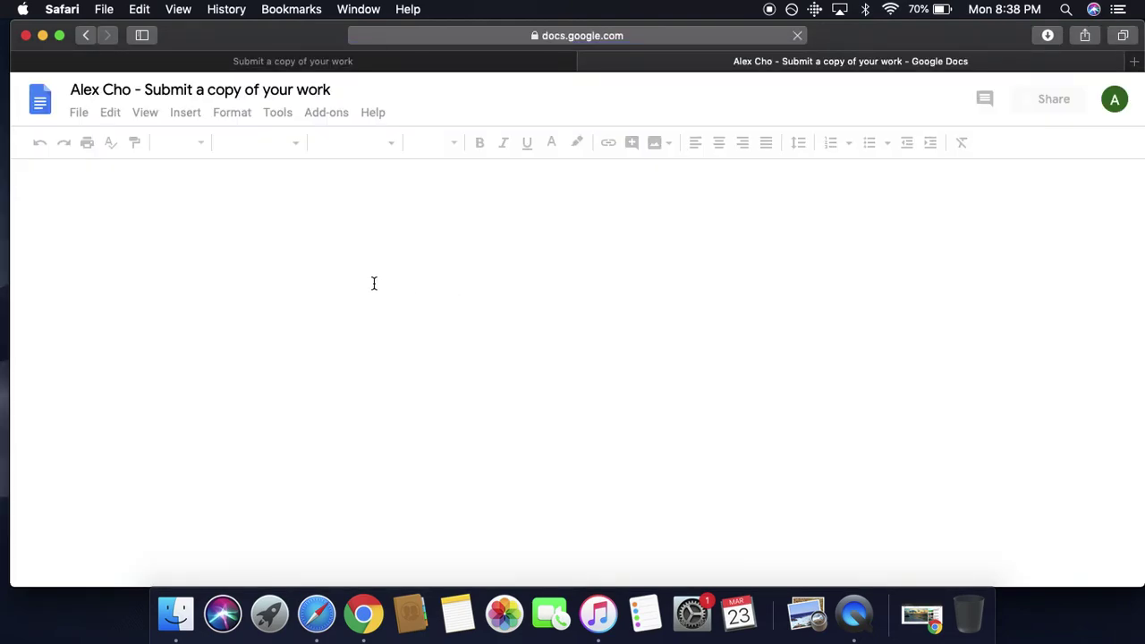
Step: Write the title line "Book Report: Lord of the Rings" in the document
text(Boo)
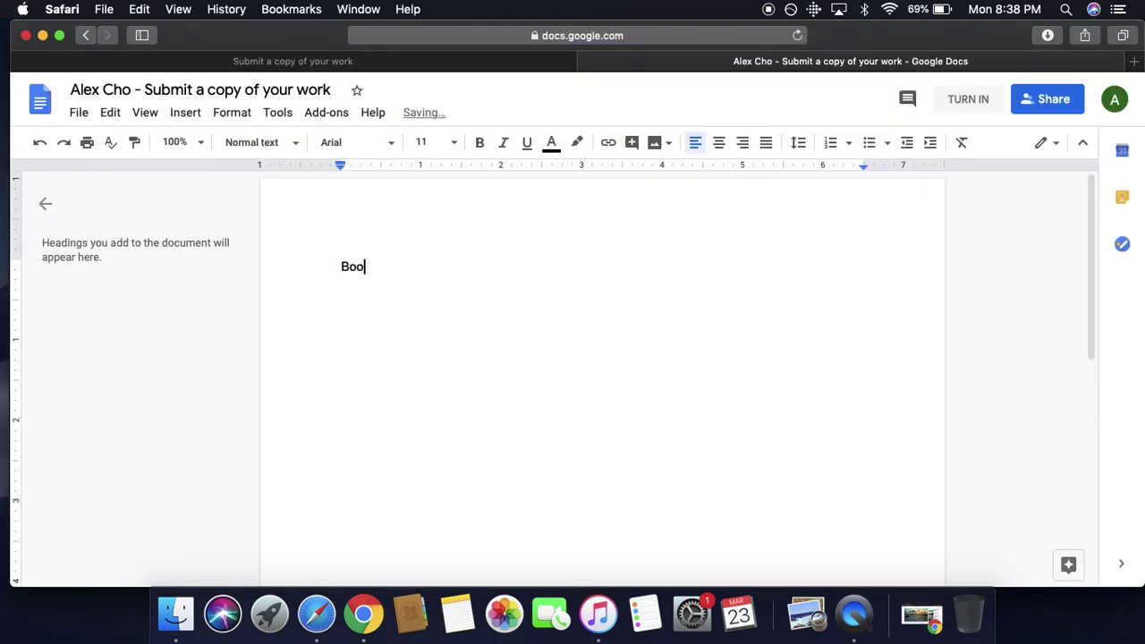
text(k Report: Lord of th)
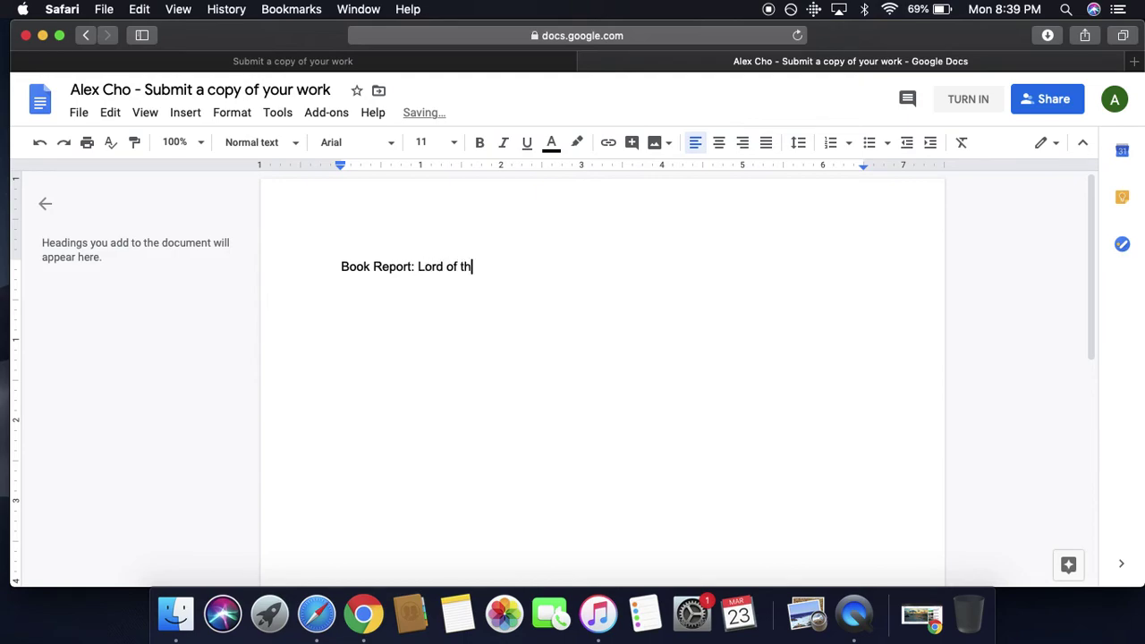
text(e Rings)
key(Return)
Step: Fill the body of the report with two lines of random placeholder text below the title
text(naksdf;kajsd;kfnsa;dkjfh;adsf;kjasbd)
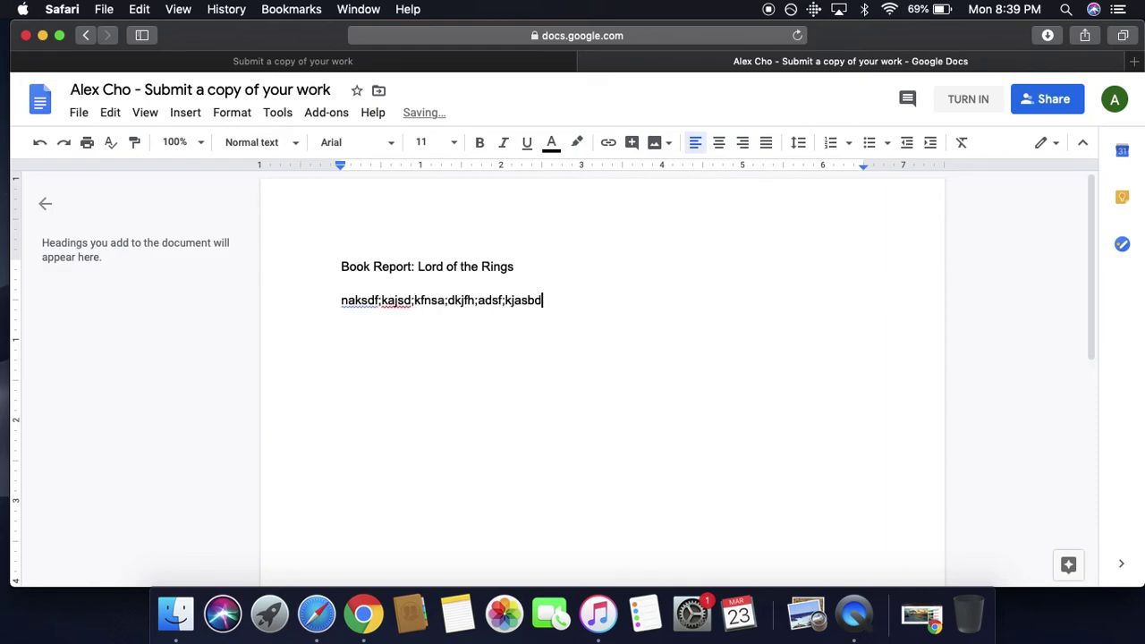
text(fkjbsad;fjsadfnjkds;kajbsgaskjbfd)
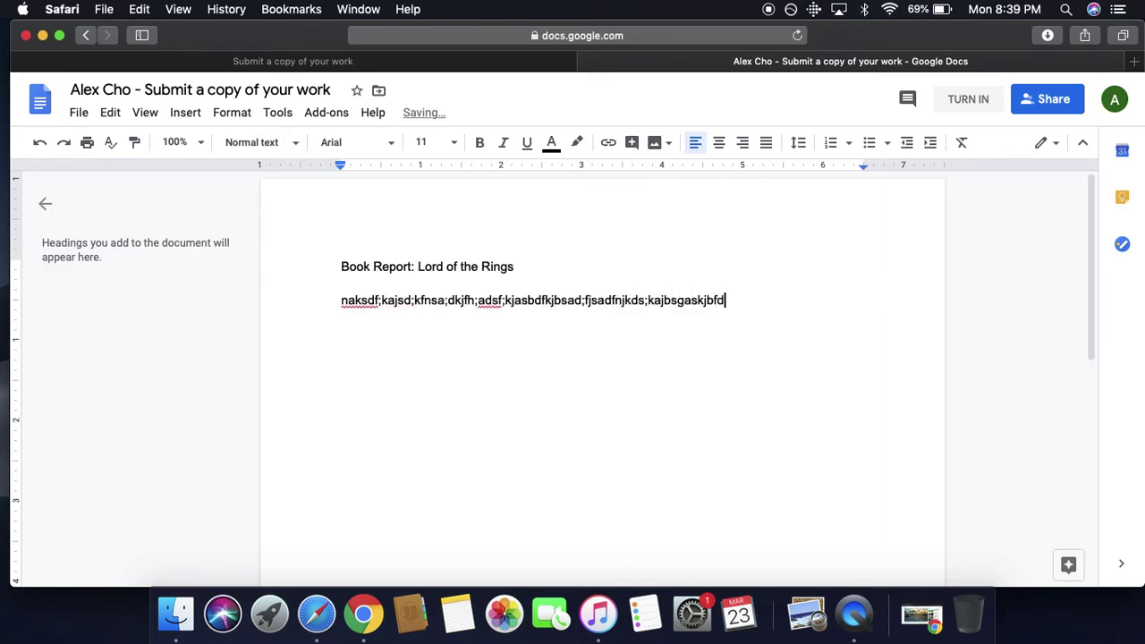
text( sdfjksbdf;kajsbd;fkjbsa;kdjfbadjsf)
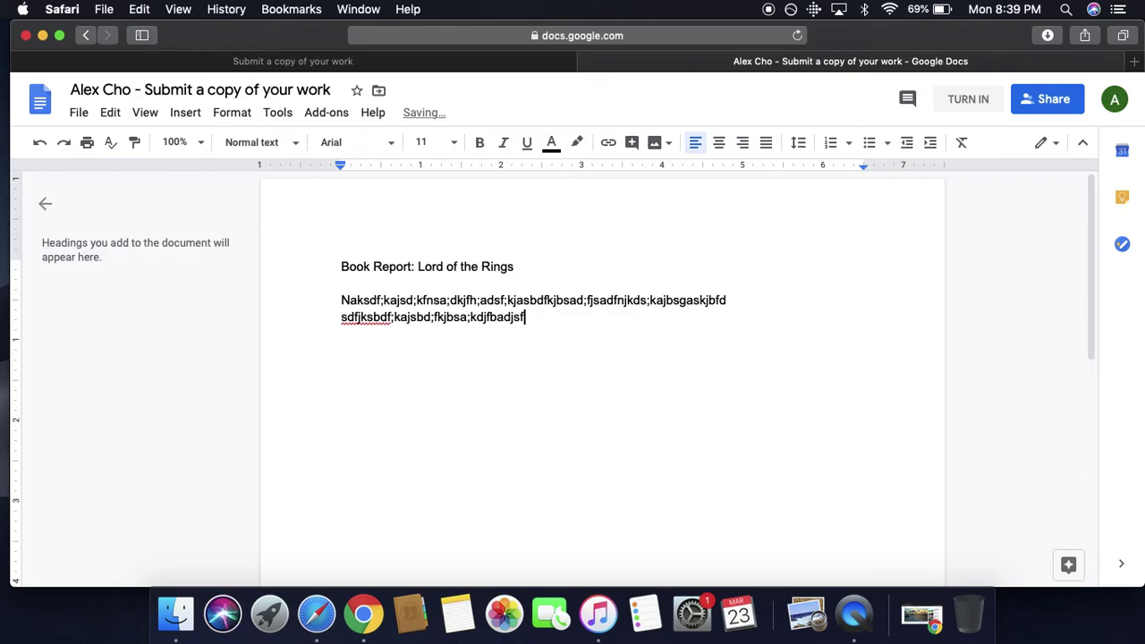
Step: Add the closing line "Thank you." below the report's body, separated by a blank line
key(Return)
key(Return)
text(Thank nuou)
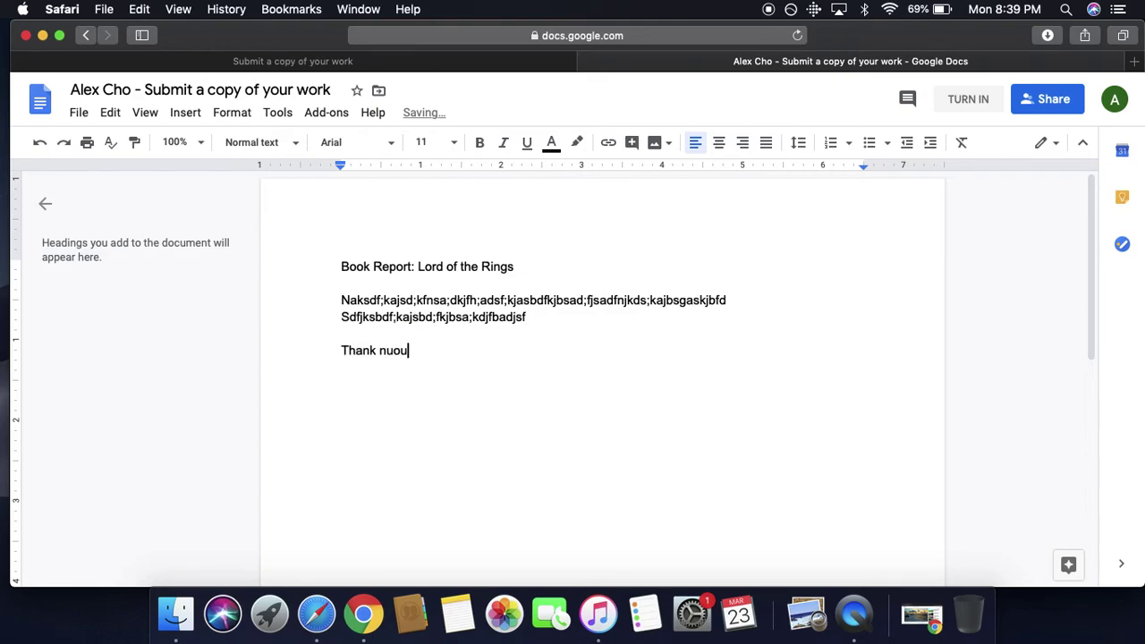
key(BackSpace)
key(BackSpace)
text(uyou)
key(BackSpace)
key(BackSpace)
key(BackSpace)
text(you.)
Step: Start turning in the report but cancel the submission, and close the extra assignment tab and the document tab
click(964, 107)
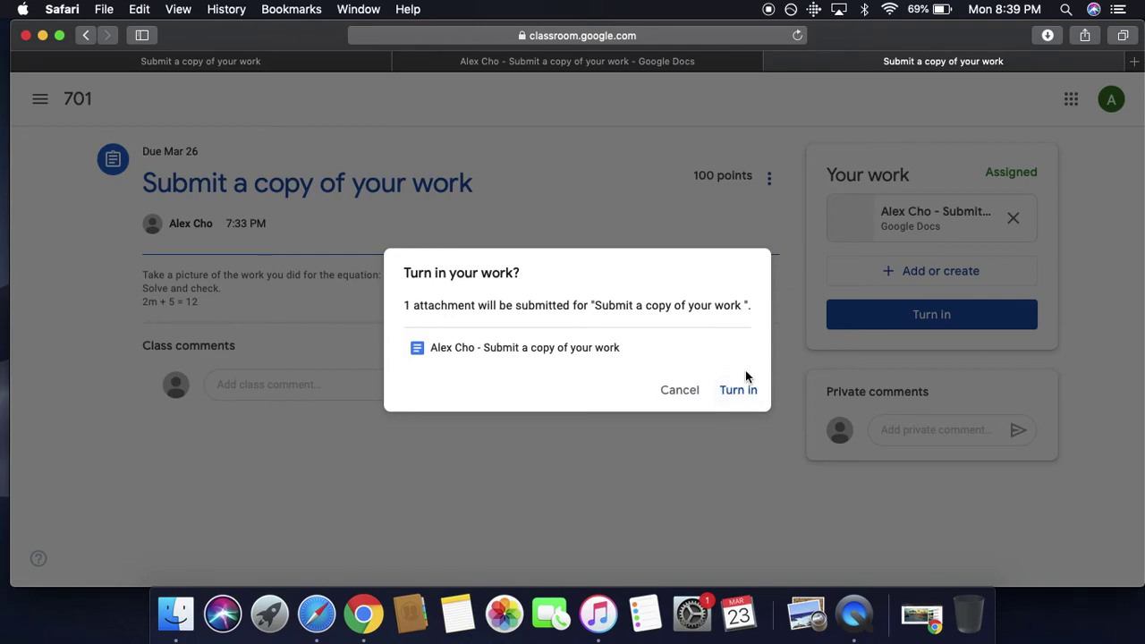
click(689, 393)
click(775, 60)
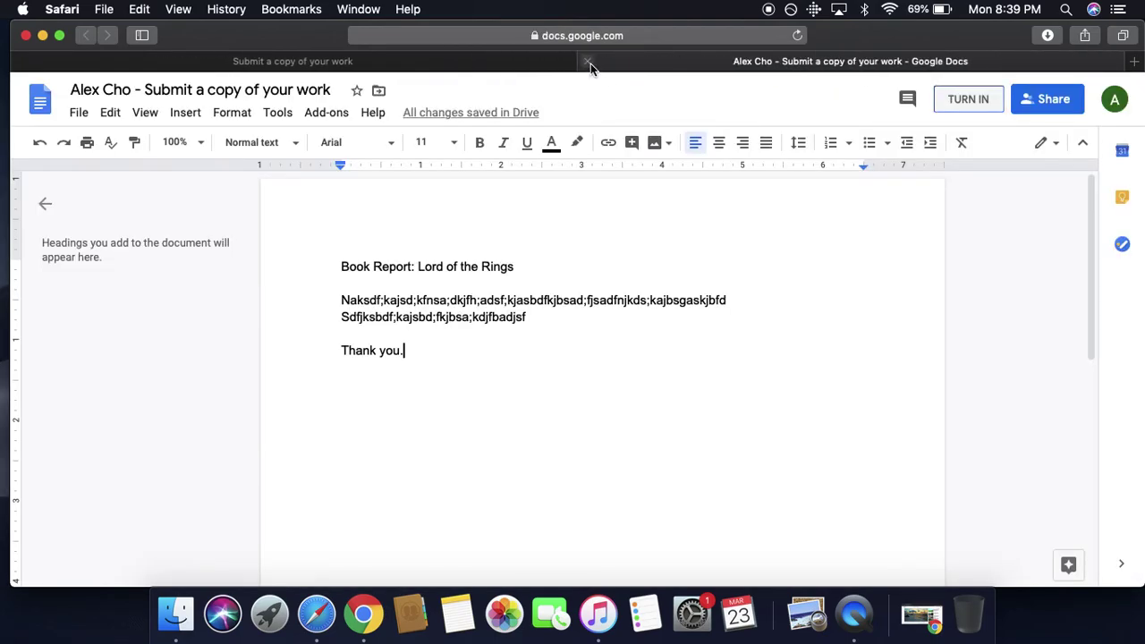
click(588, 62)
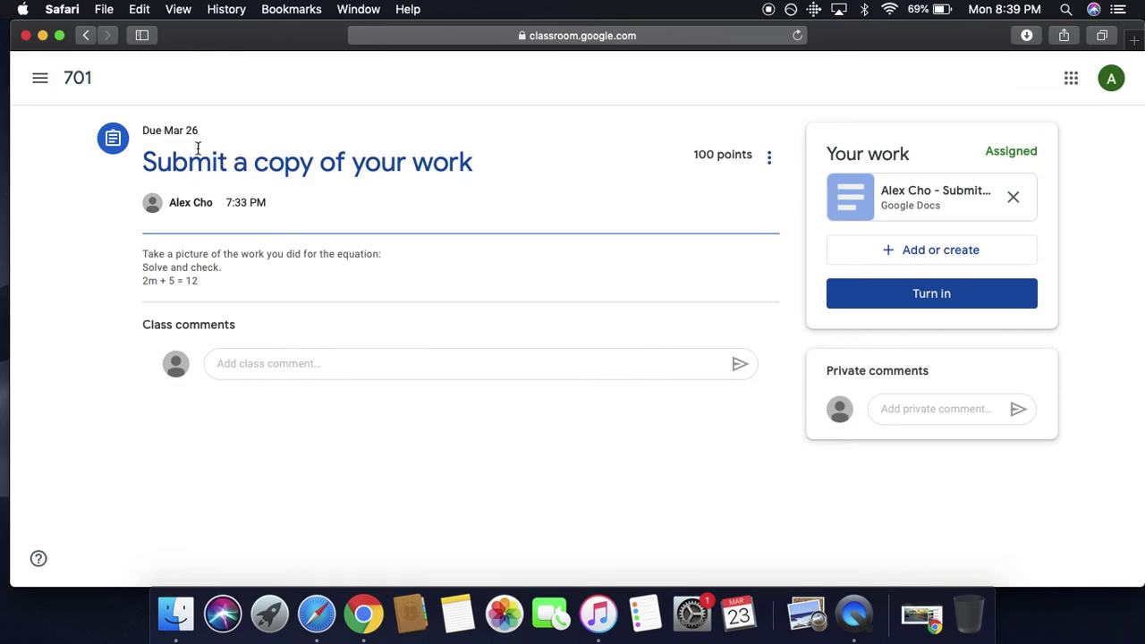
Step: Open the "Completing work on a Google Form" assignment from the 701 class stream and its attached form
click(41, 78)
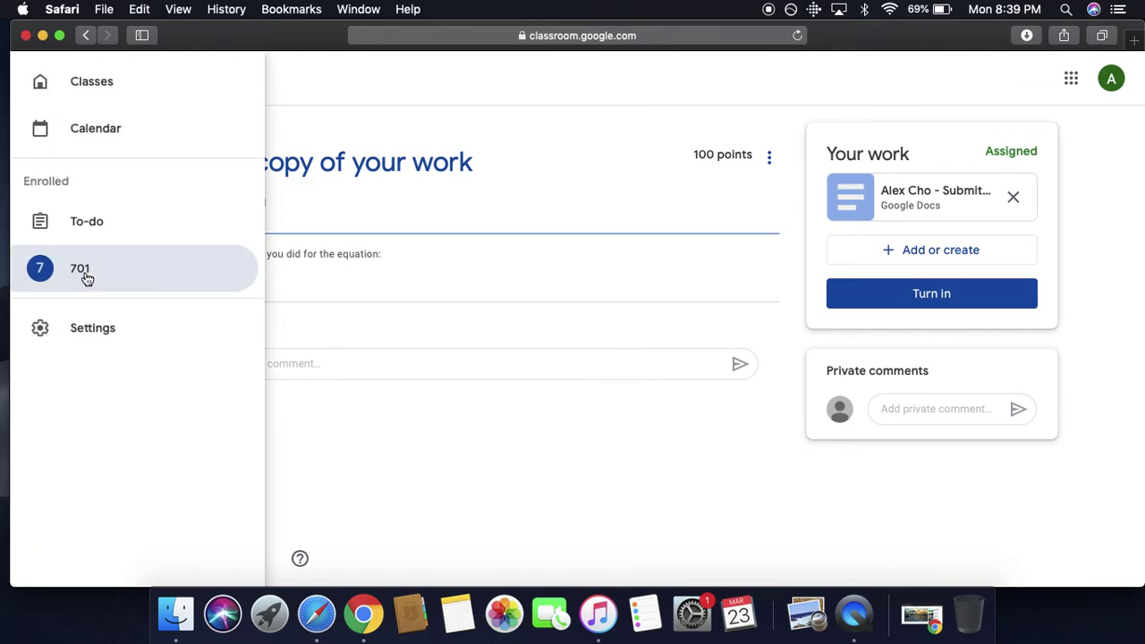
click(85, 273)
scroll(407, 333, down, 3)
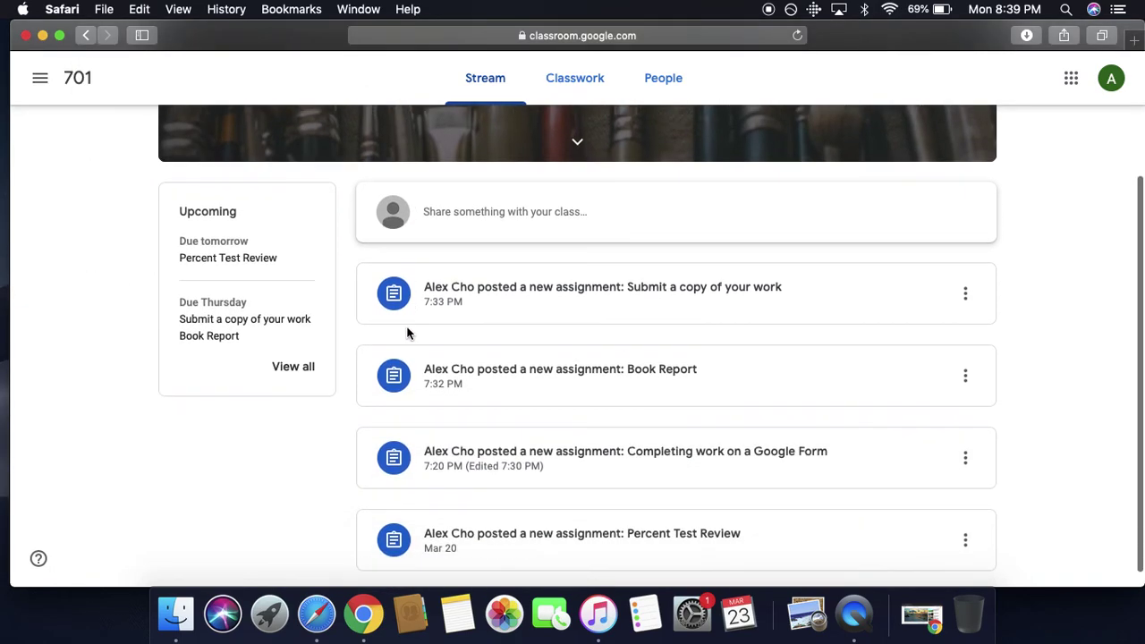
click(484, 436)
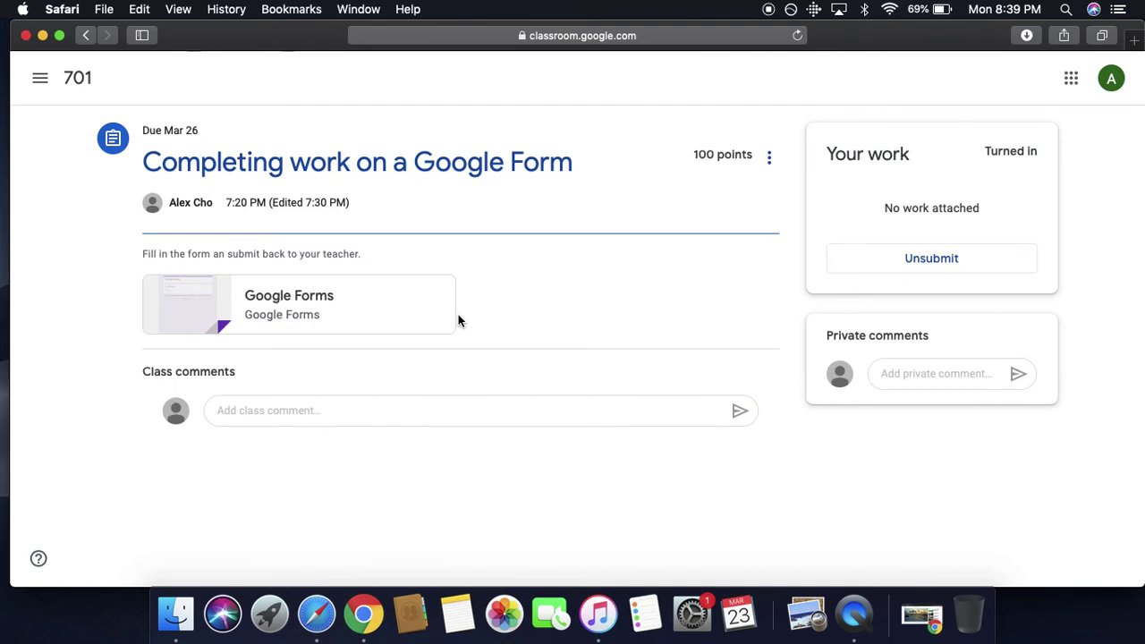
click(298, 320)
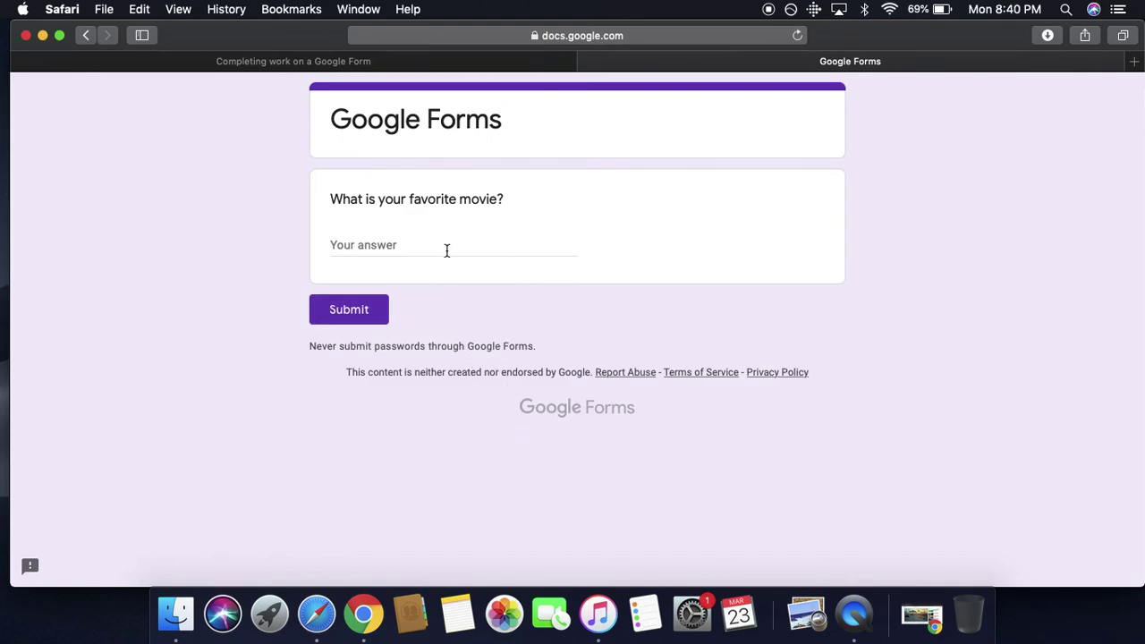
Step: Submit the form with "Star Wars" as the favorite movie and return to the assignment page
click(389, 245)
text(Star Wars)
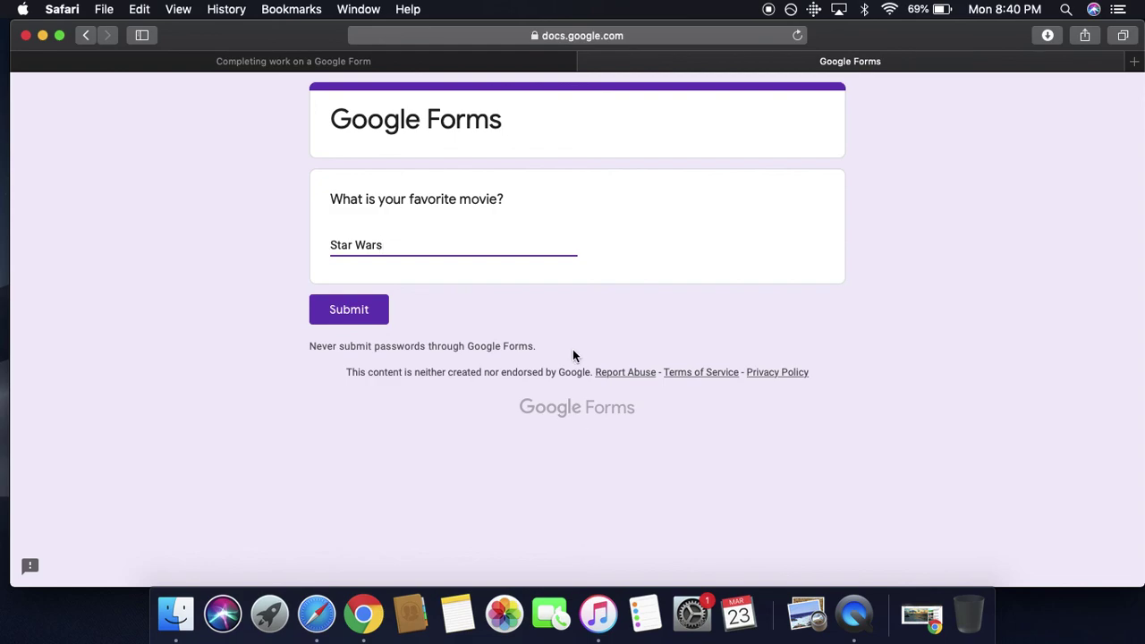
click(352, 320)
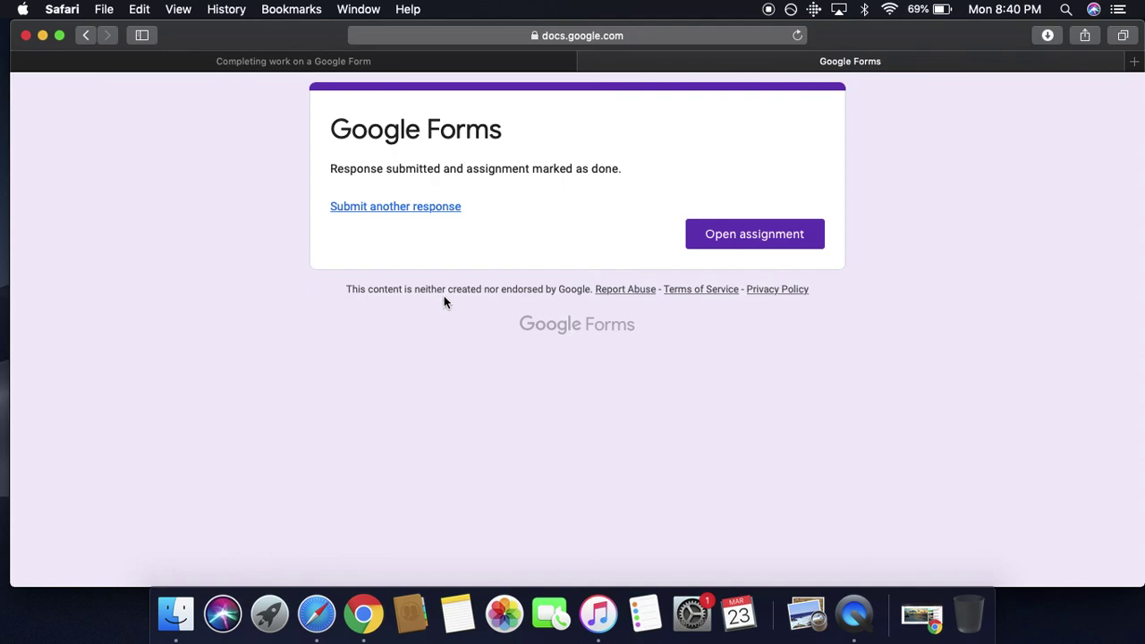
click(362, 64)
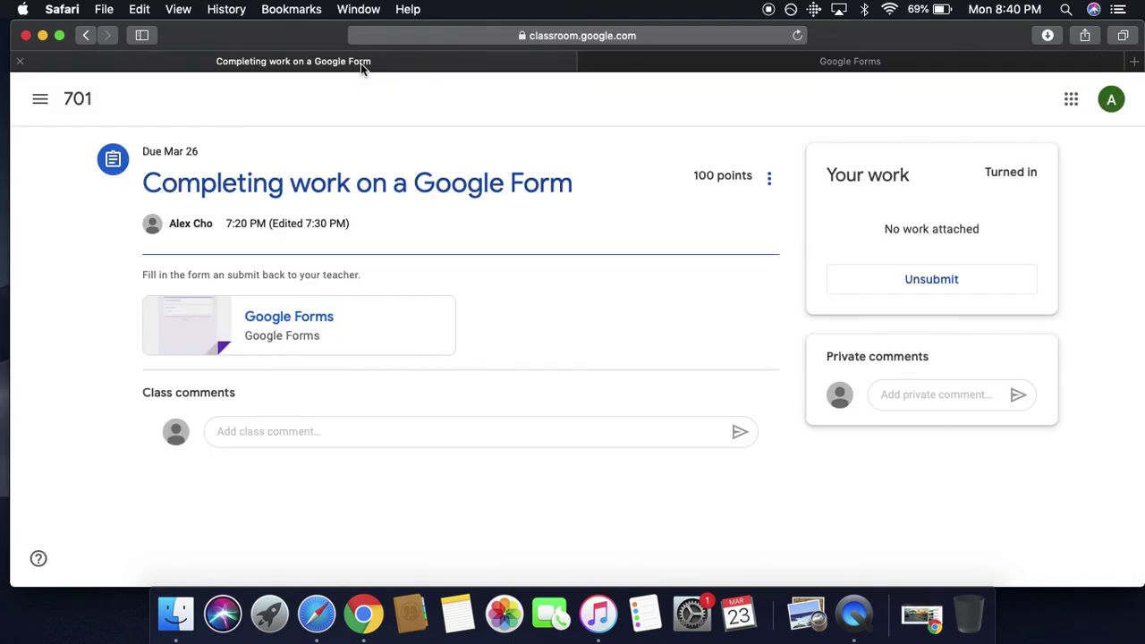